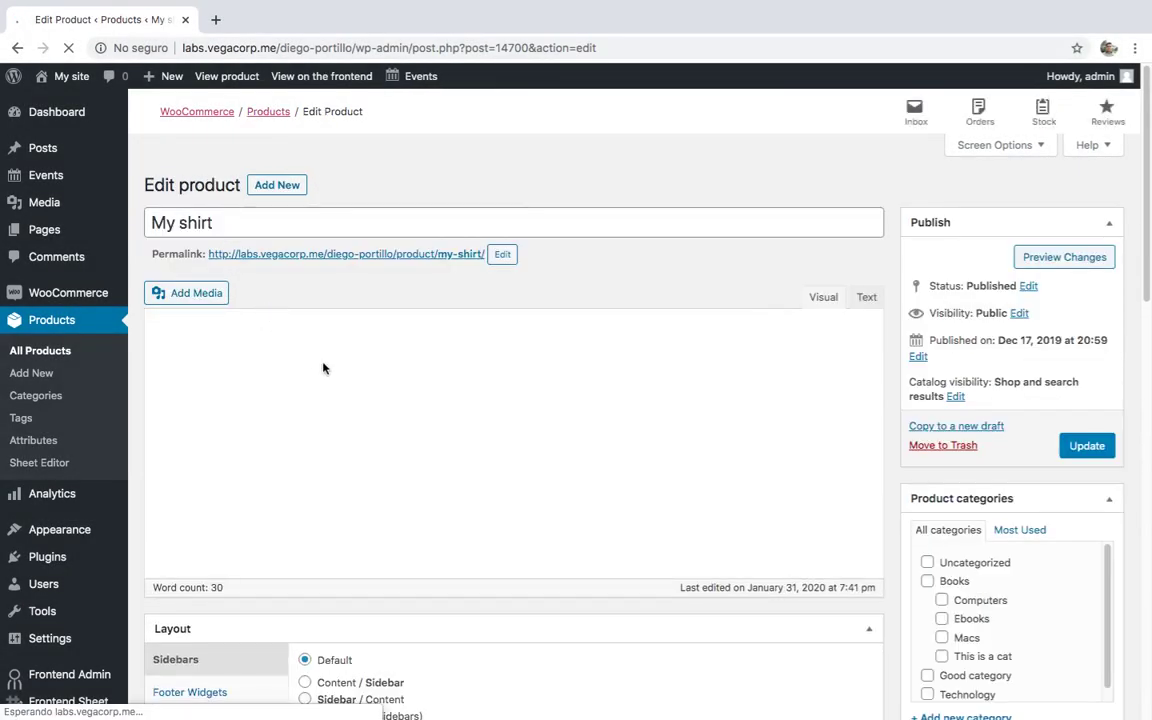
Step: Change the My shirt product type to Variable product and expand its Color and Size attributes
scroll(352, 393, down, 5)
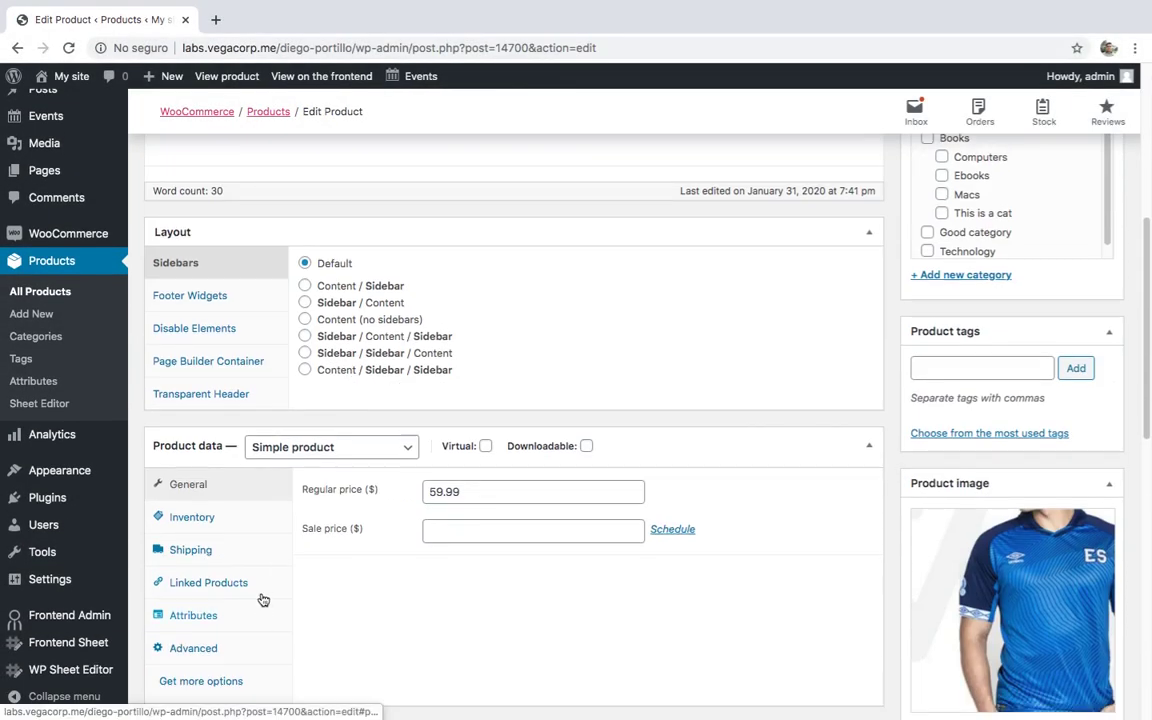
click(295, 447)
click(300, 489)
scroll(360, 500, down, 1)
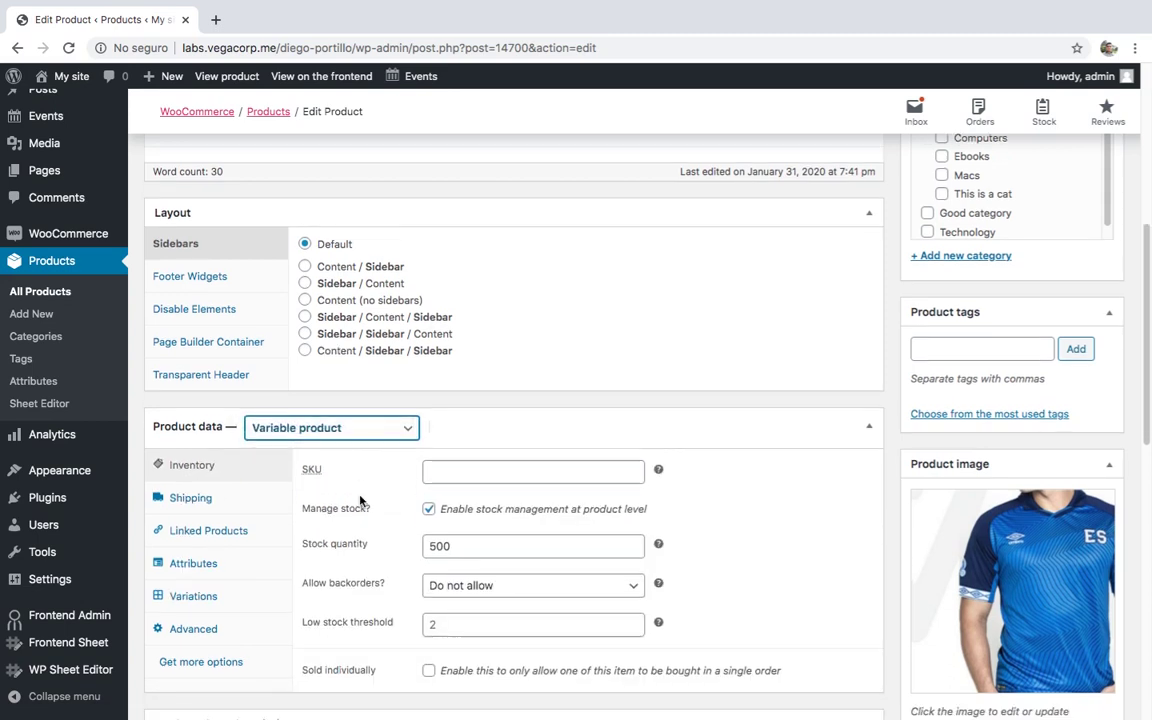
scroll(360, 500, down, 1)
click(237, 553)
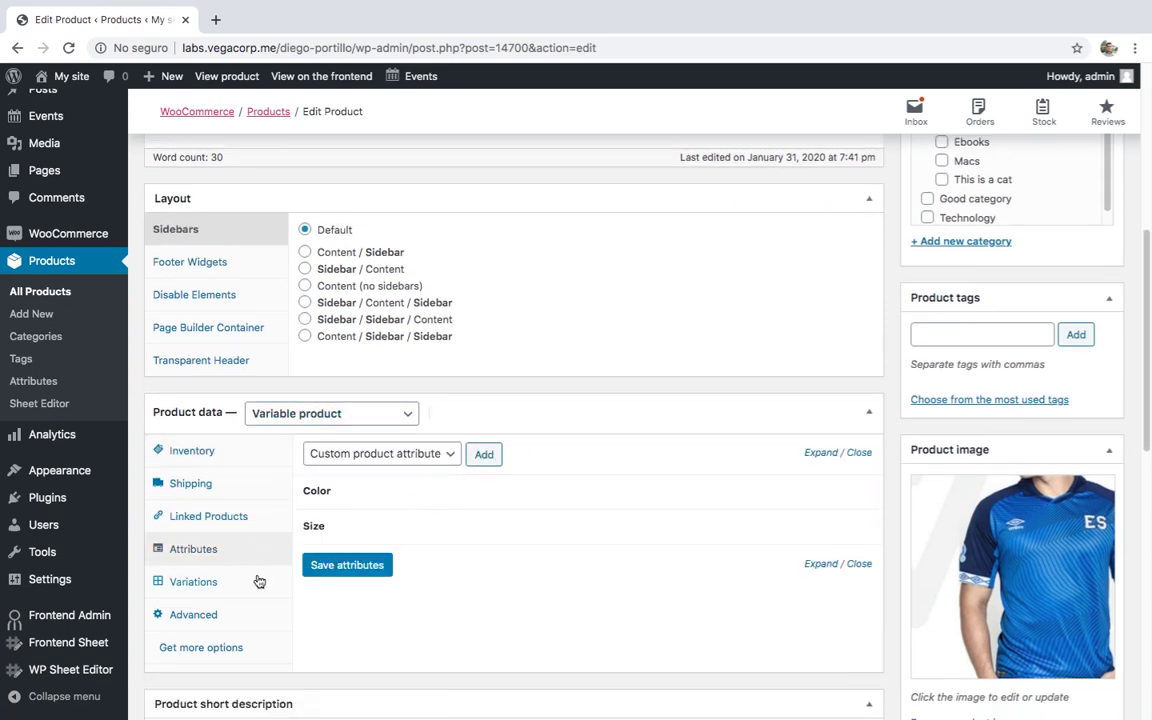
click(386, 488)
scroll(375, 473, down, 4)
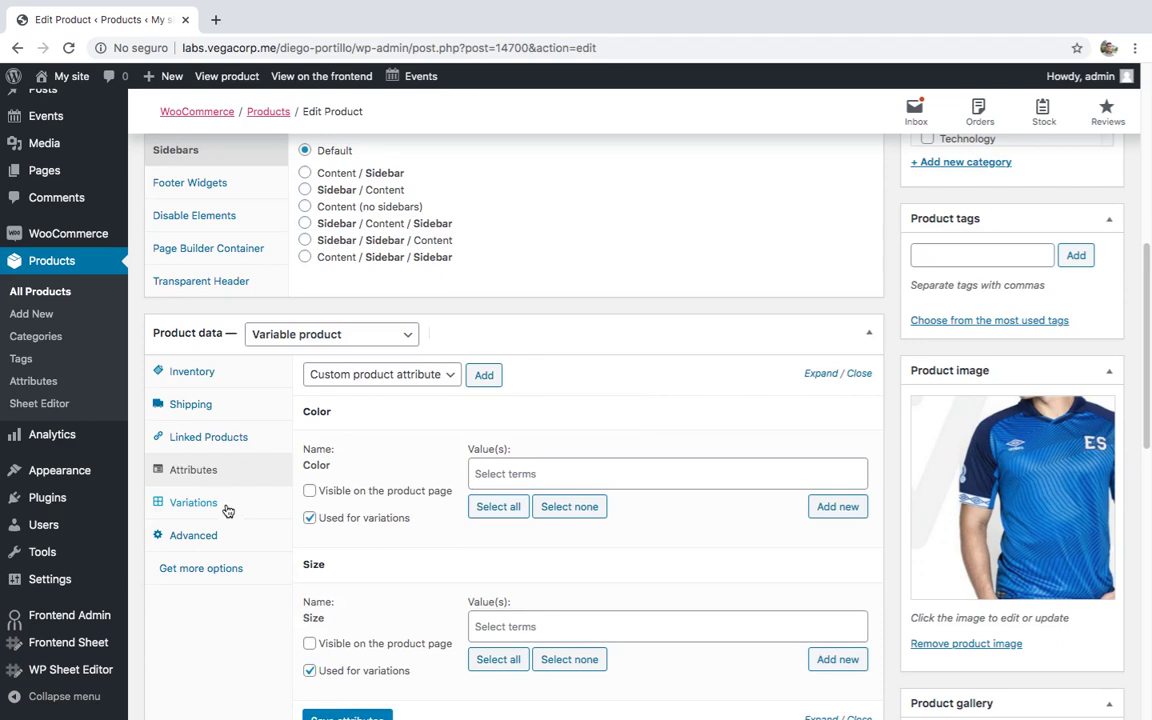
Step: Create variations from all attributes for the My shirt product and confirm the creation
click(228, 508)
click(555, 420)
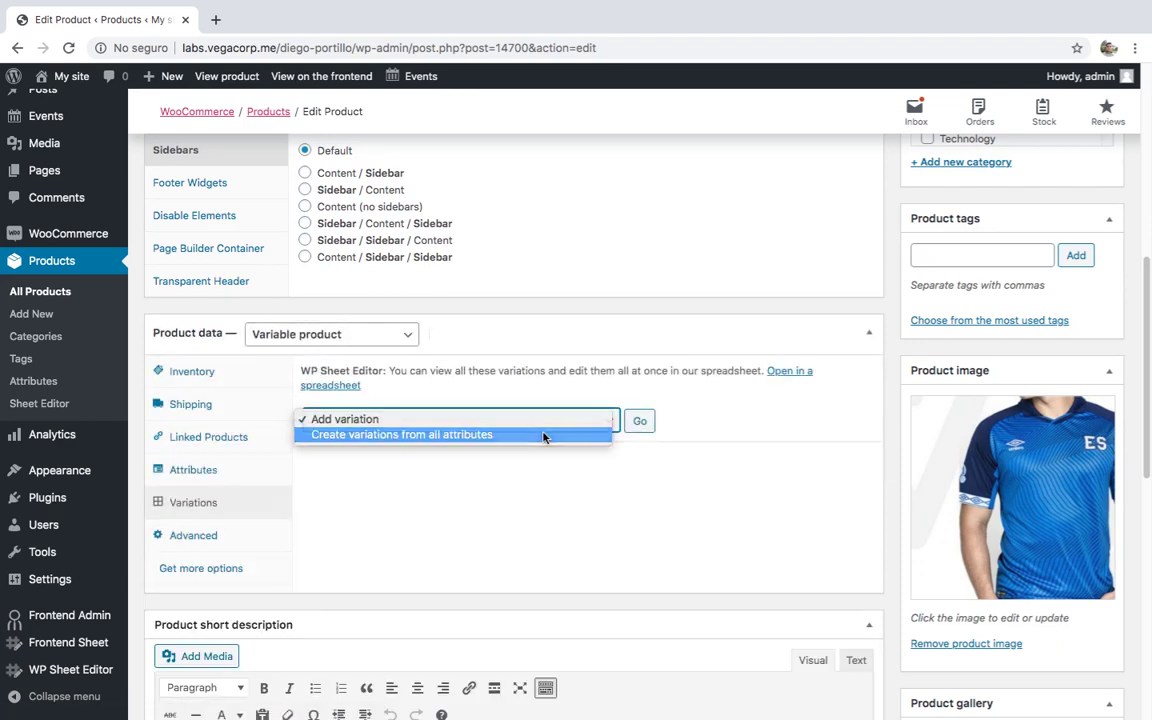
click(543, 435)
click(712, 172)
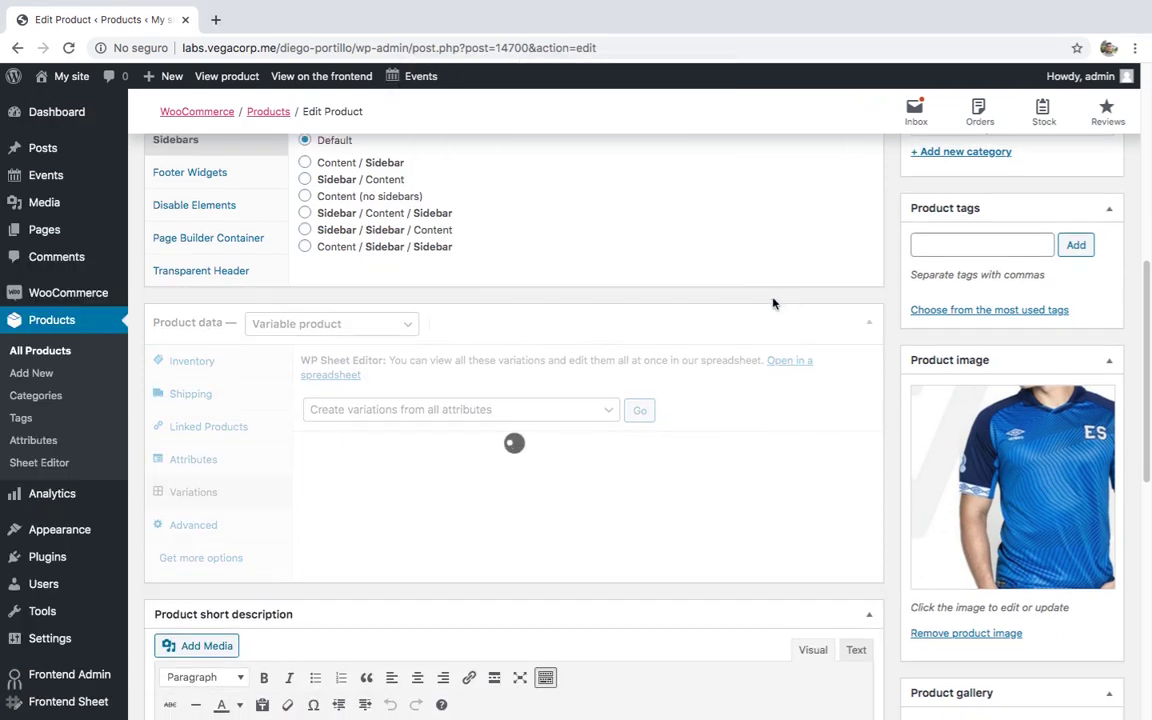
click(722, 130)
Step: Examine the columns of the products spreadsheet, from the featured image to the download settings, and return to the first columns
scroll(745, 320, down, 1)
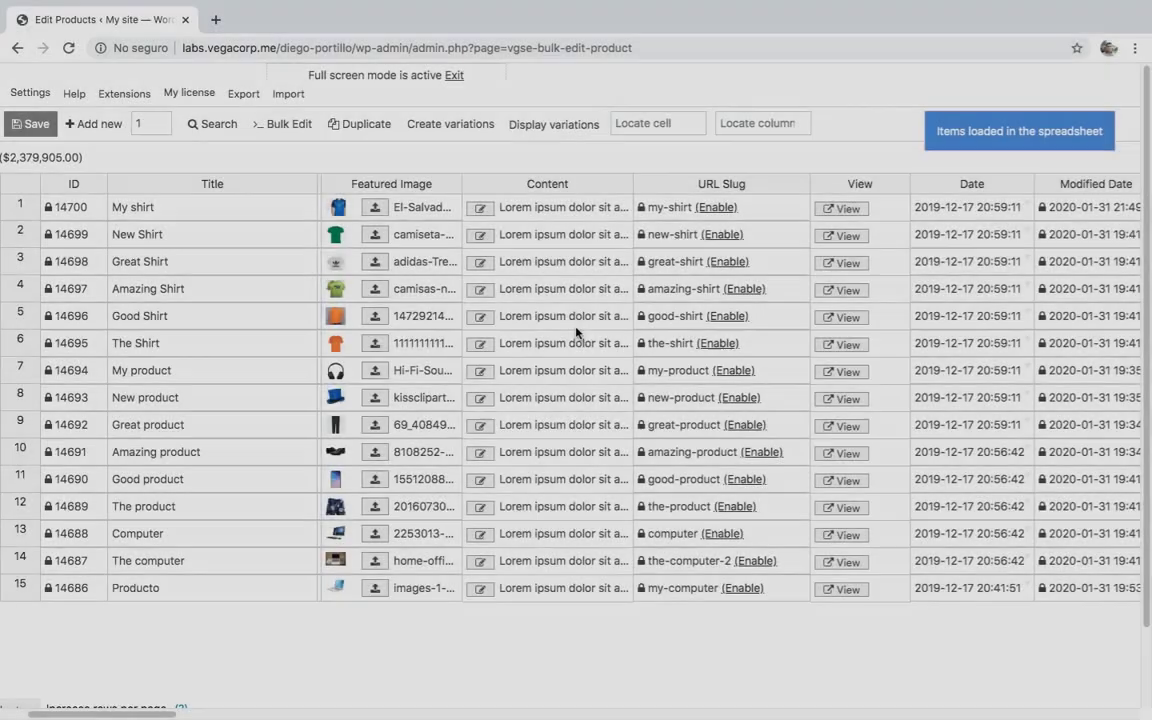
scroll(576, 333, right, 5)
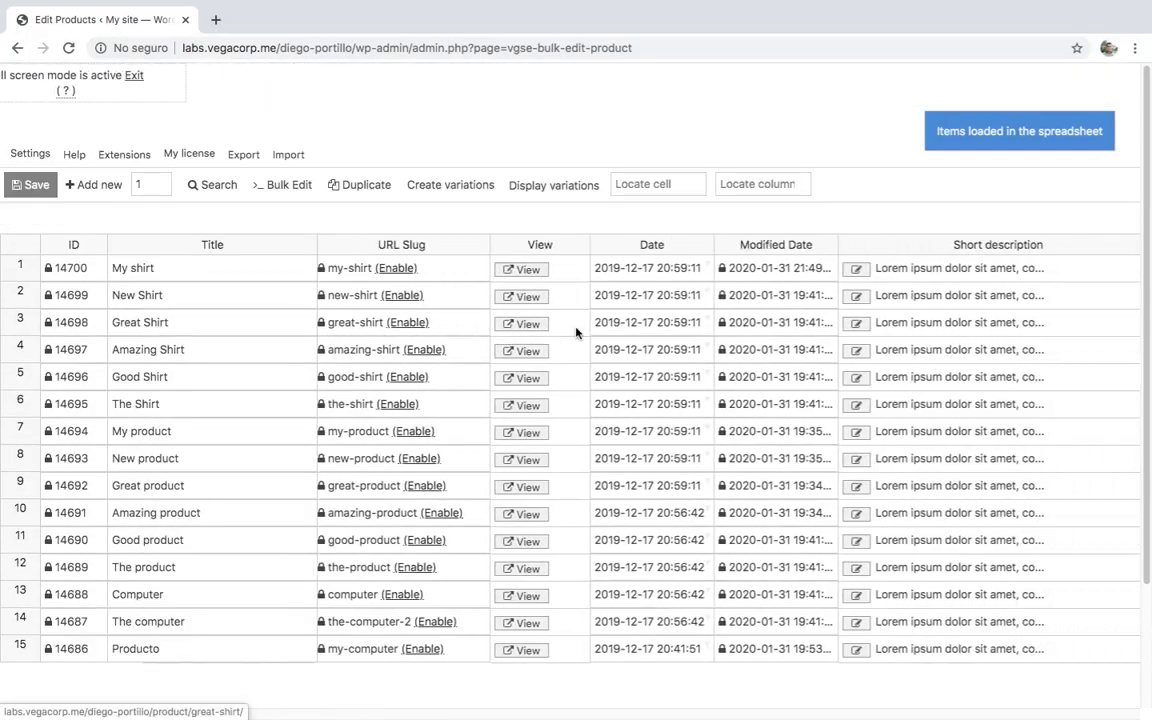
scroll(576, 333, right, 5)
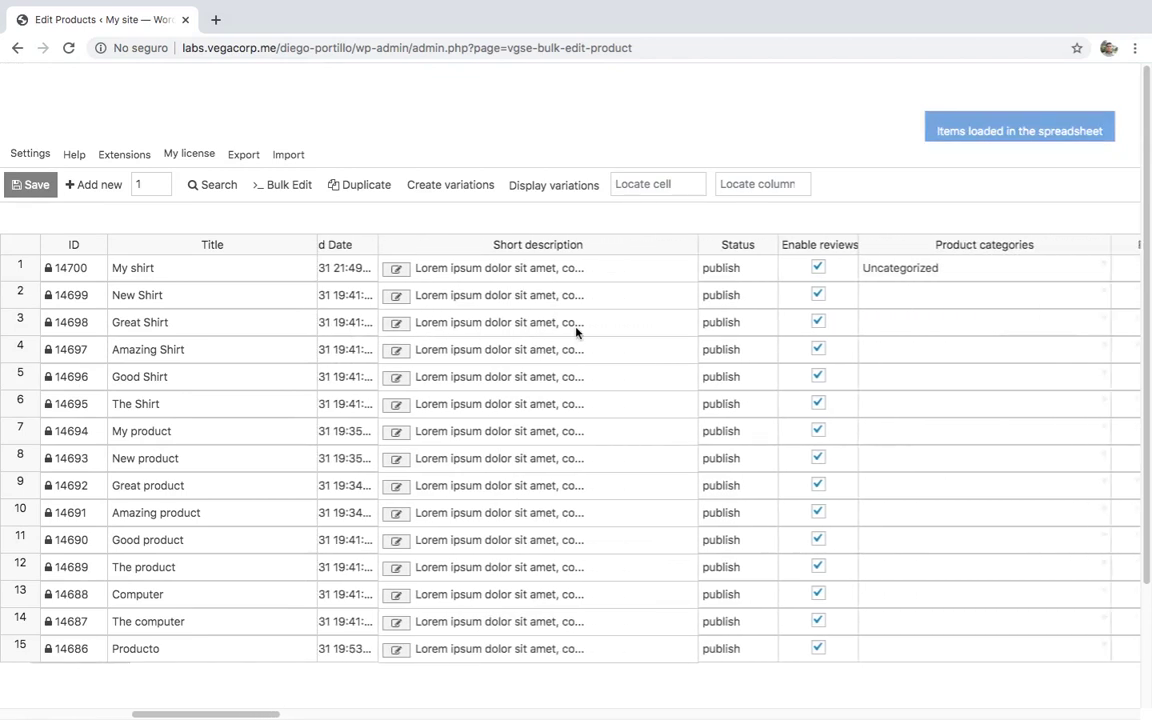
scroll(576, 333, right, 5)
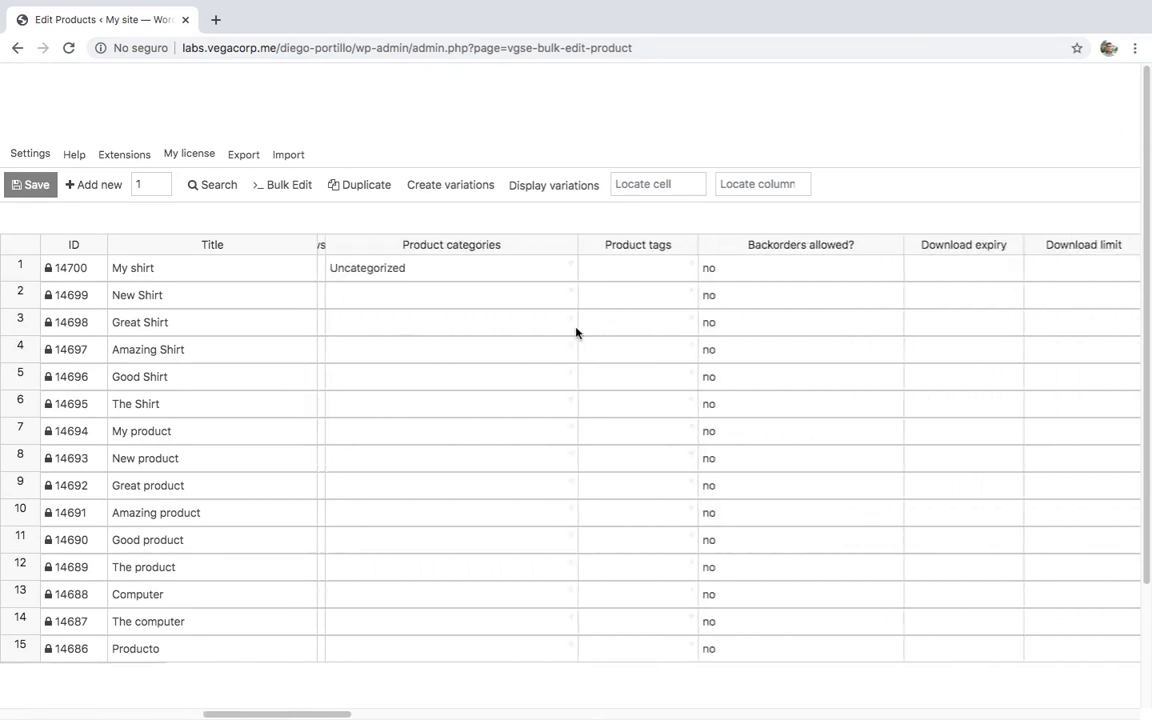
scroll(576, 333, right, 2)
scroll(576, 333, left, 5)
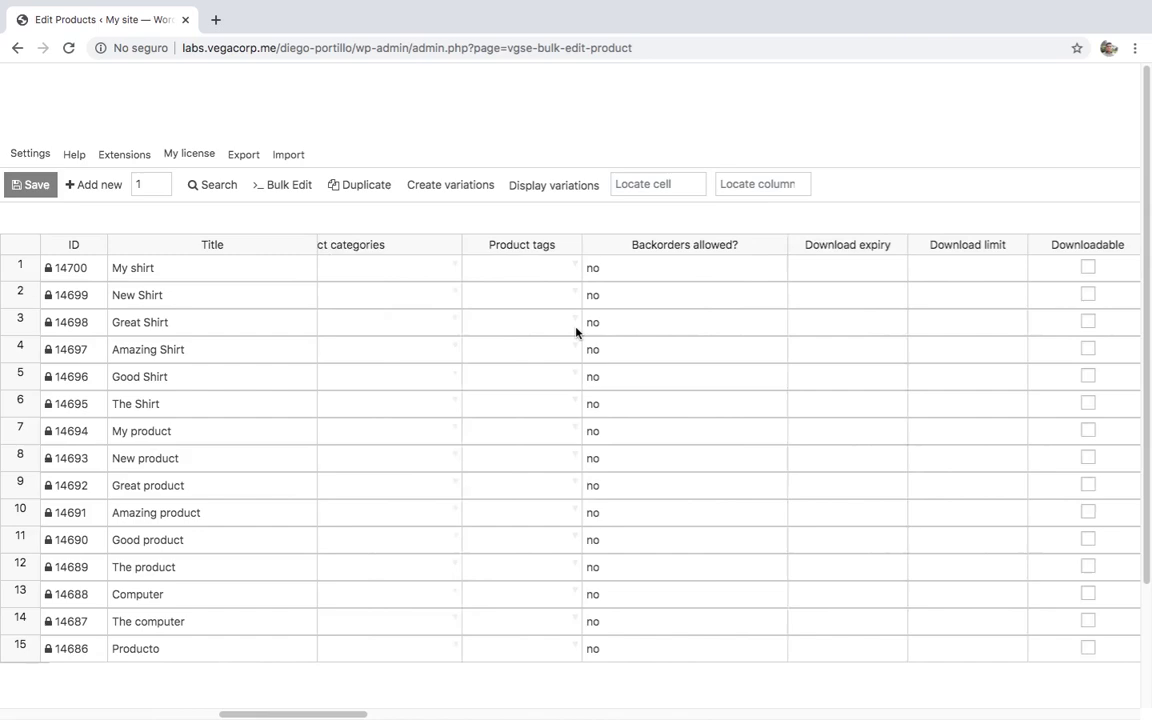
scroll(576, 333, left, 6)
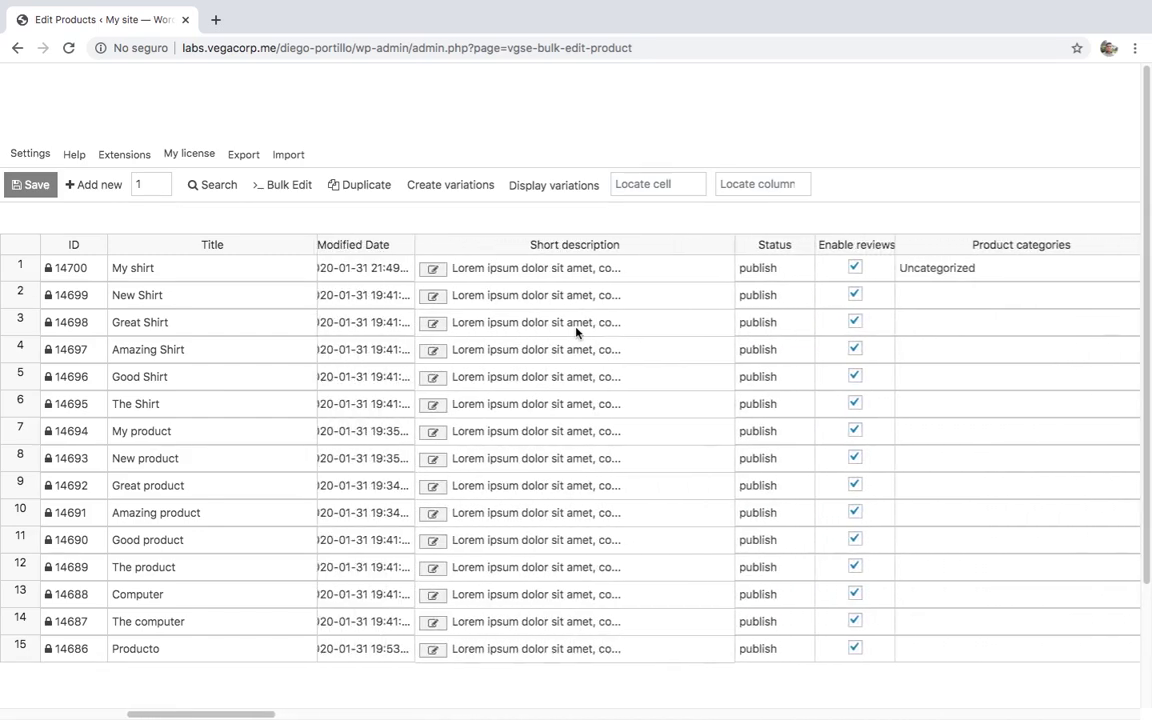
scroll(576, 333, left, 7)
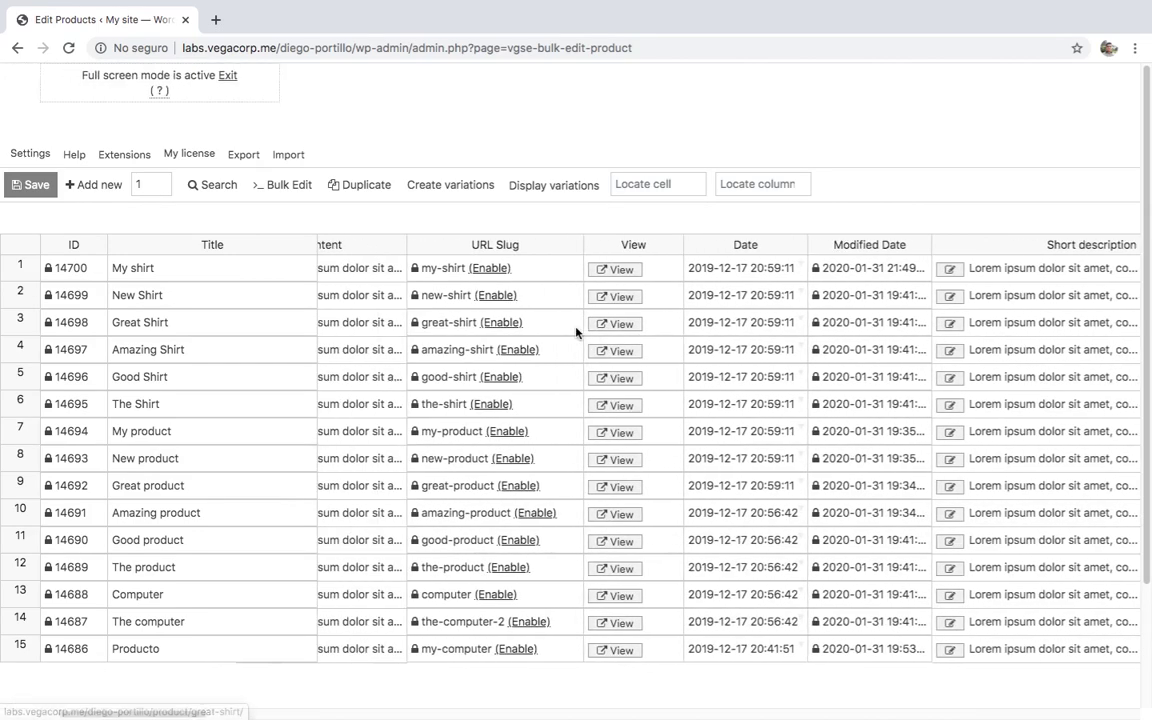
scroll(576, 333, left, 3)
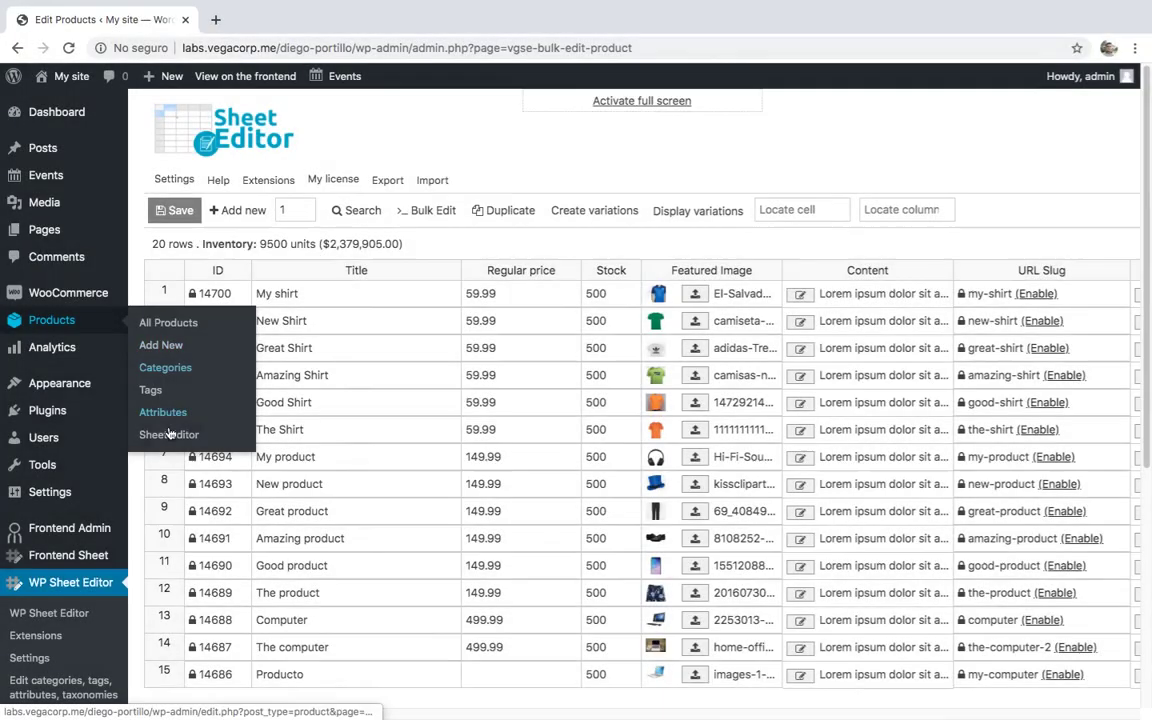
Step: Review the existing terms of the Color and Size product attributes
click(175, 417)
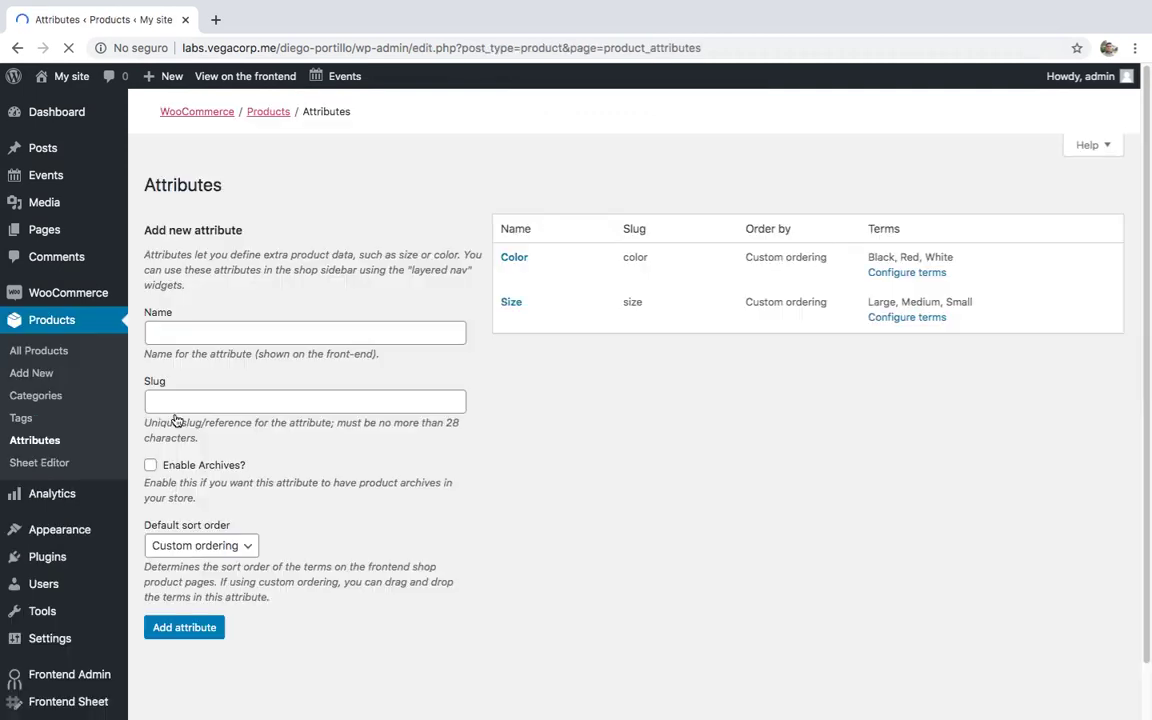
click(513, 259)
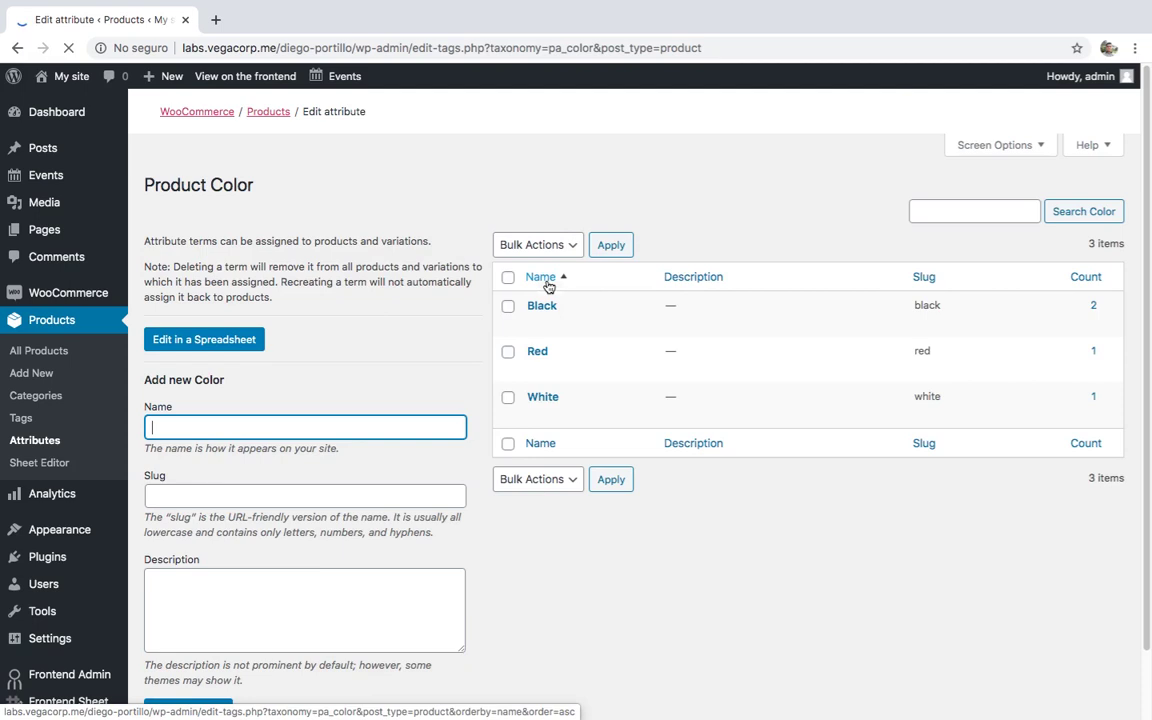
scroll(560, 300, down, 1)
scroll(590, 320, up, 1)
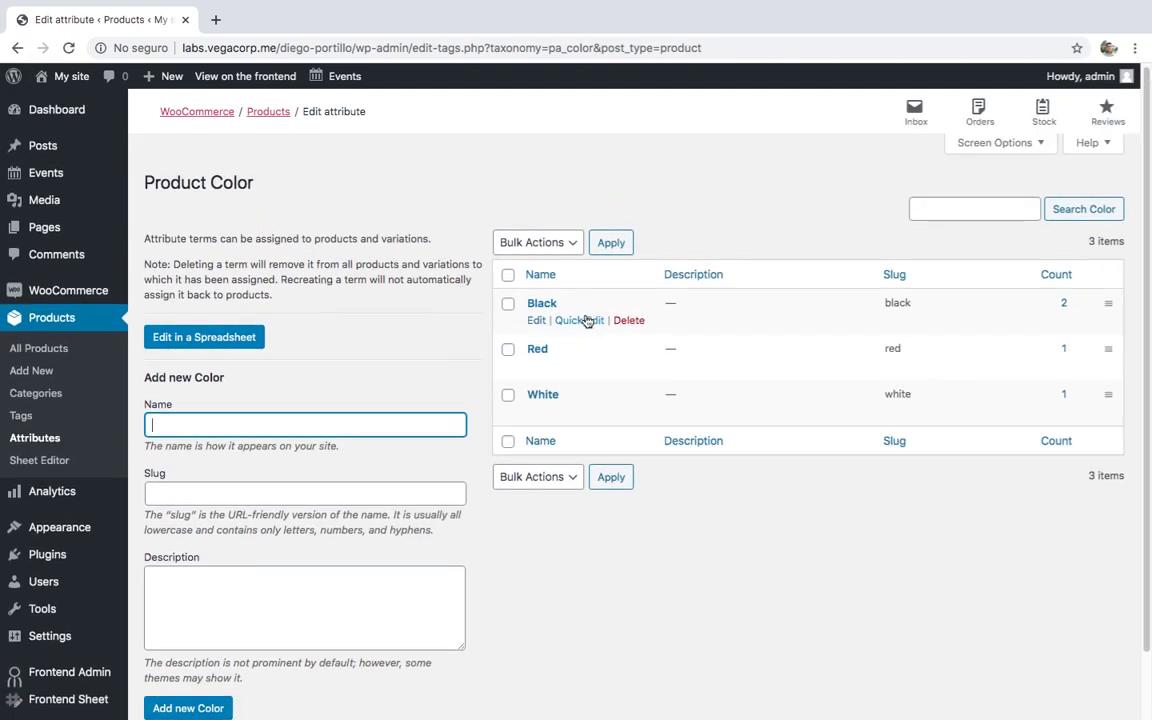
click(63, 438)
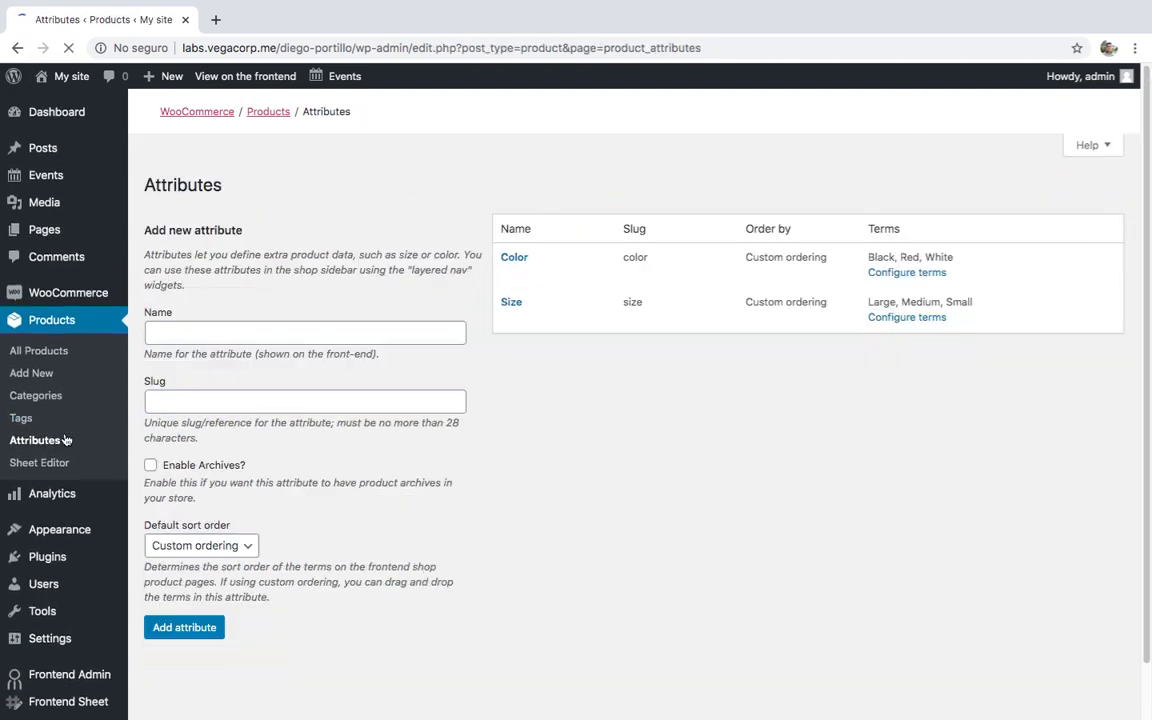
click(510, 302)
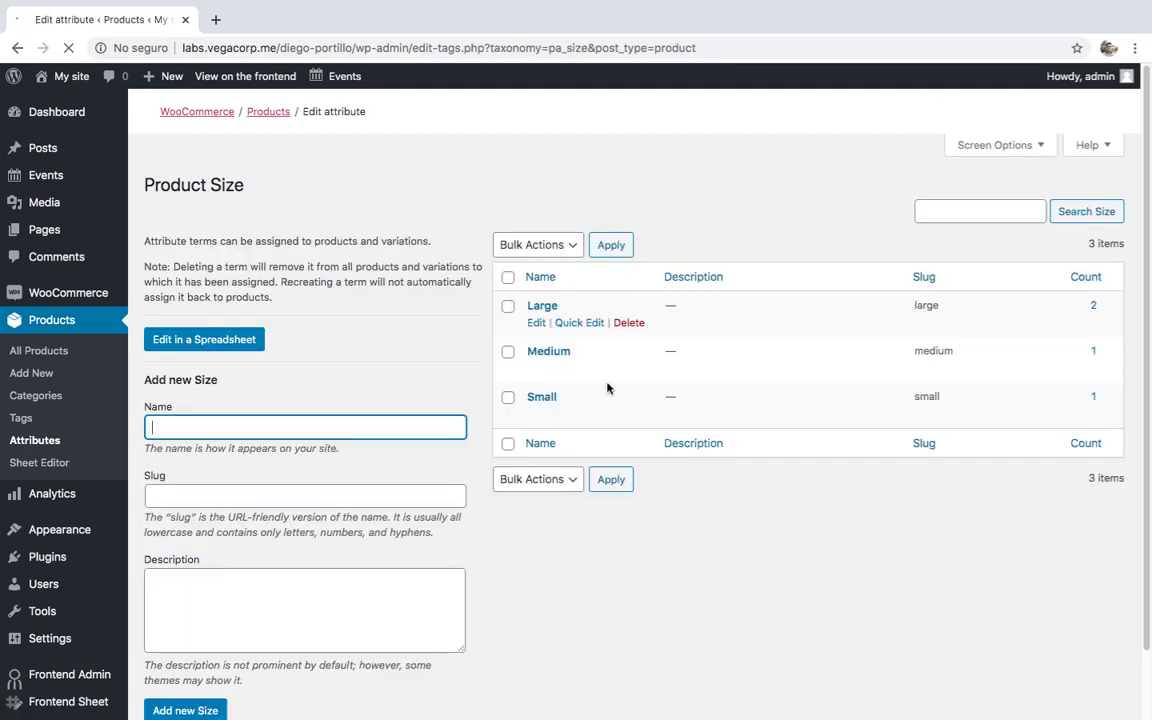
click(28, 446)
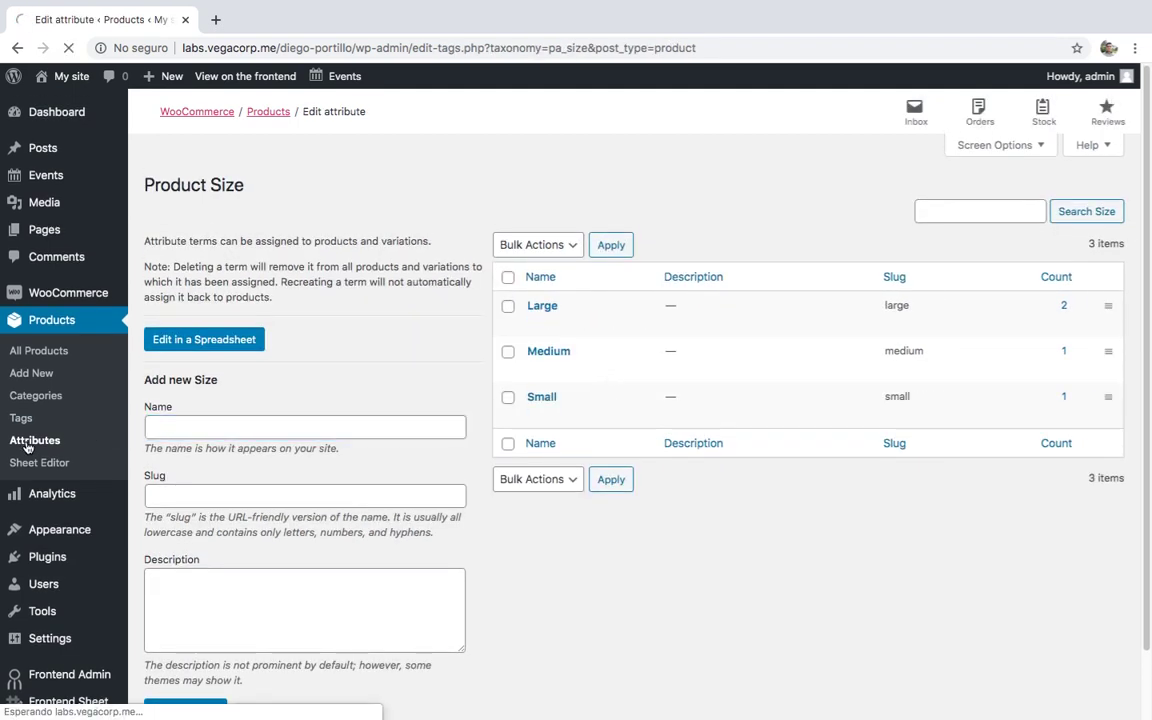
Step: Open Great product for editing and add the Color attribute to its product data
click(279, 365)
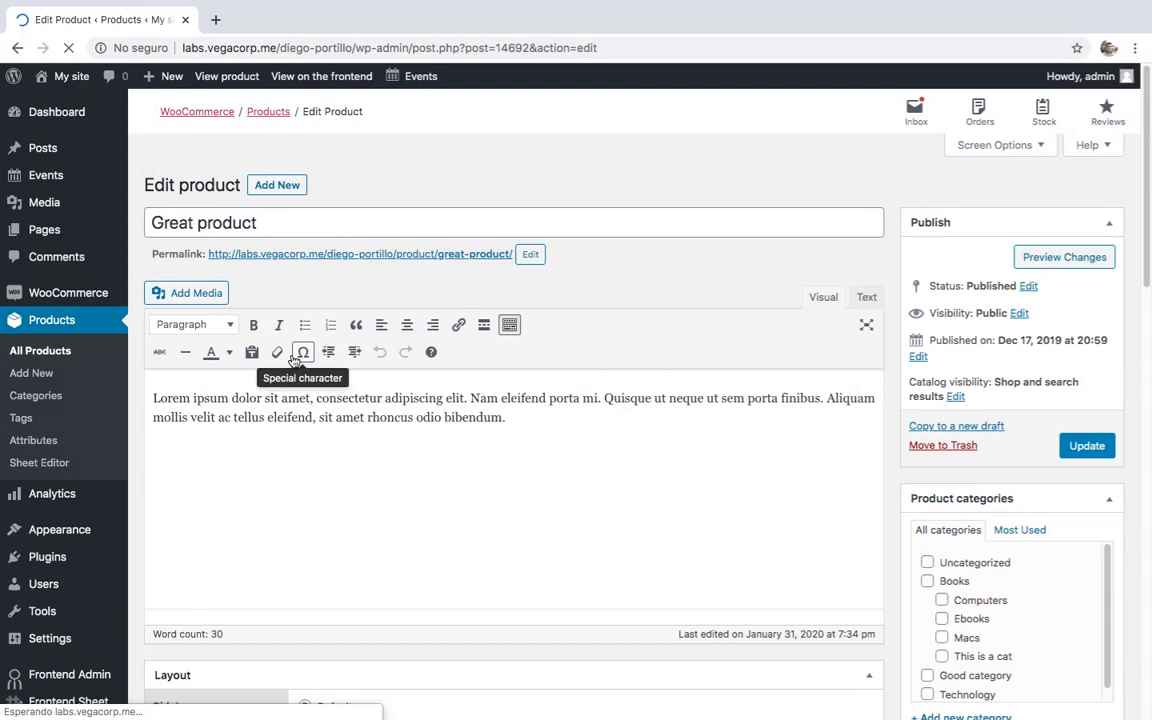
scroll(292, 360, down, 5)
scroll(275, 460, down, 1)
click(258, 570)
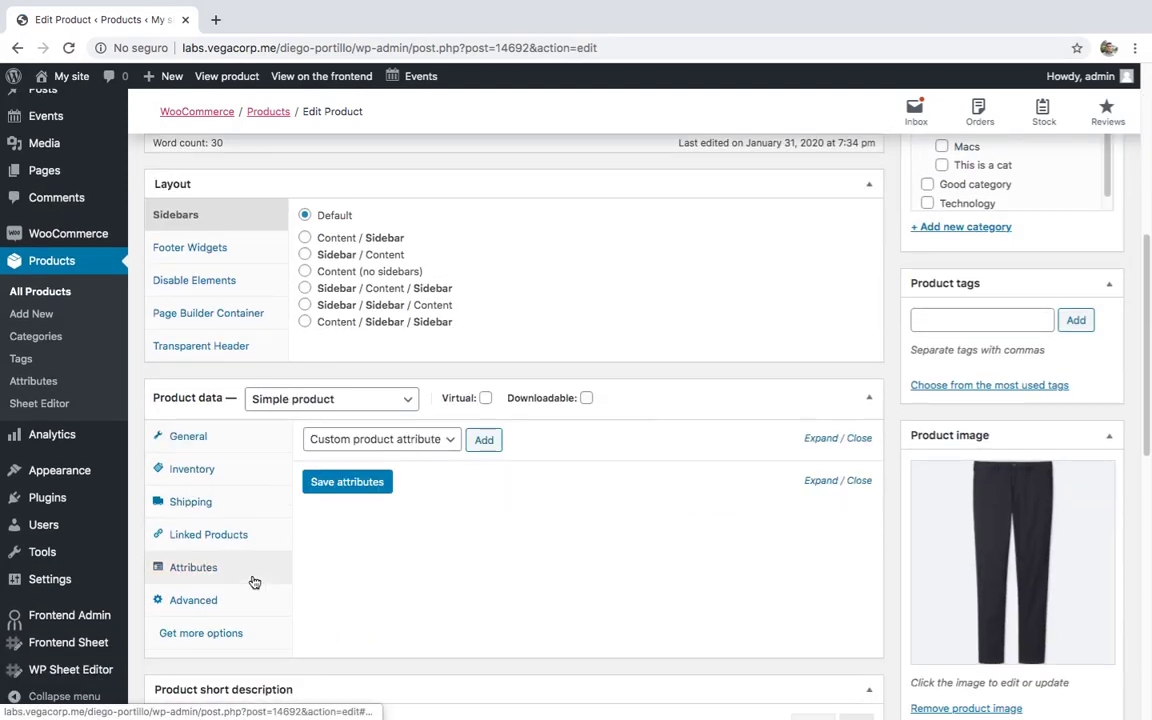
click(450, 440)
click(443, 454)
click(484, 440)
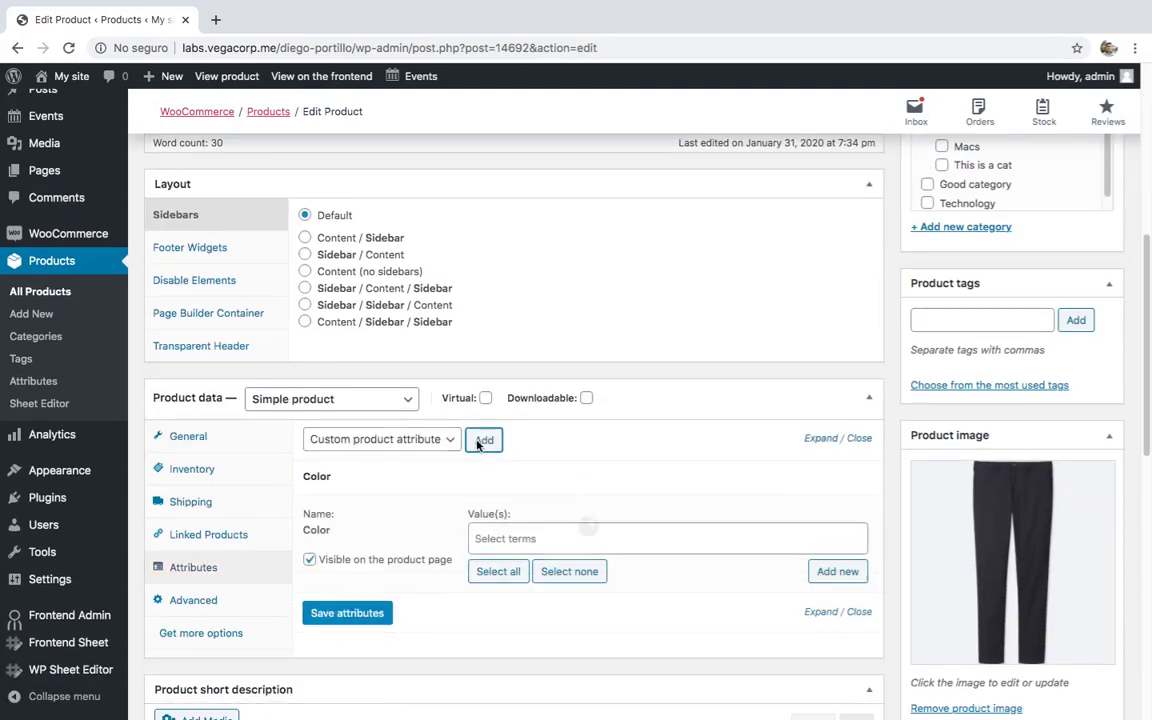
Step: Assign the values Red and White to the Color attribute and save the attributes
click(500, 538)
click(510, 626)
click(620, 538)
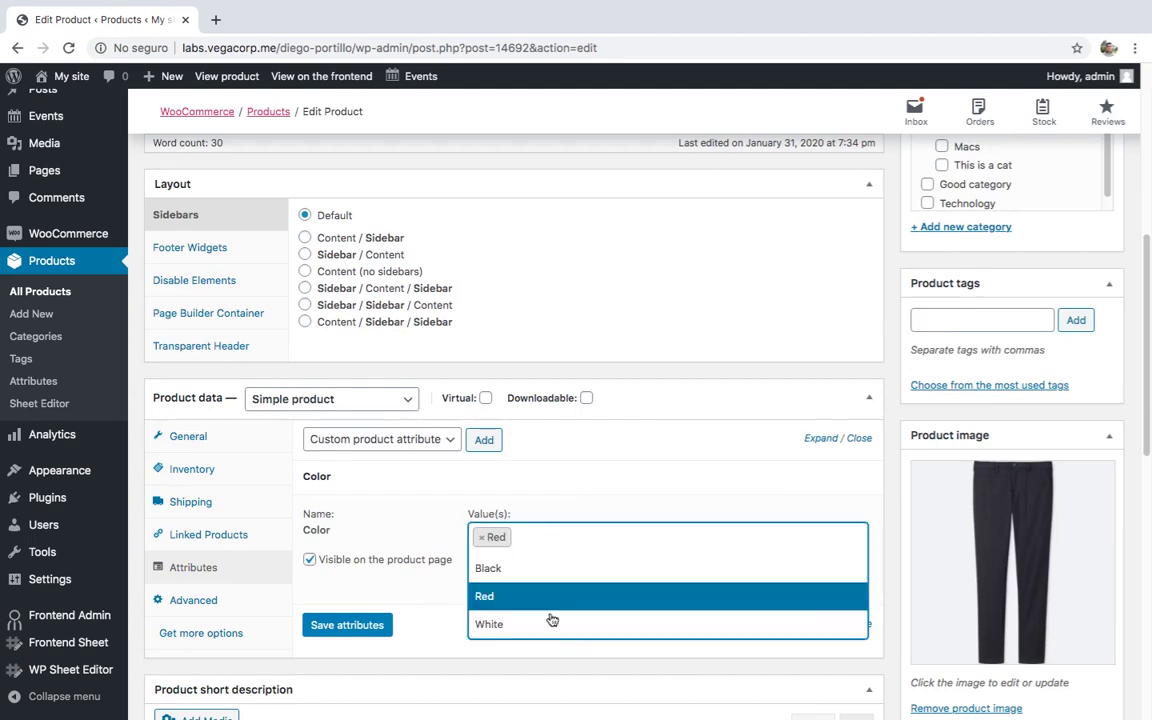
click(548, 596)
click(371, 632)
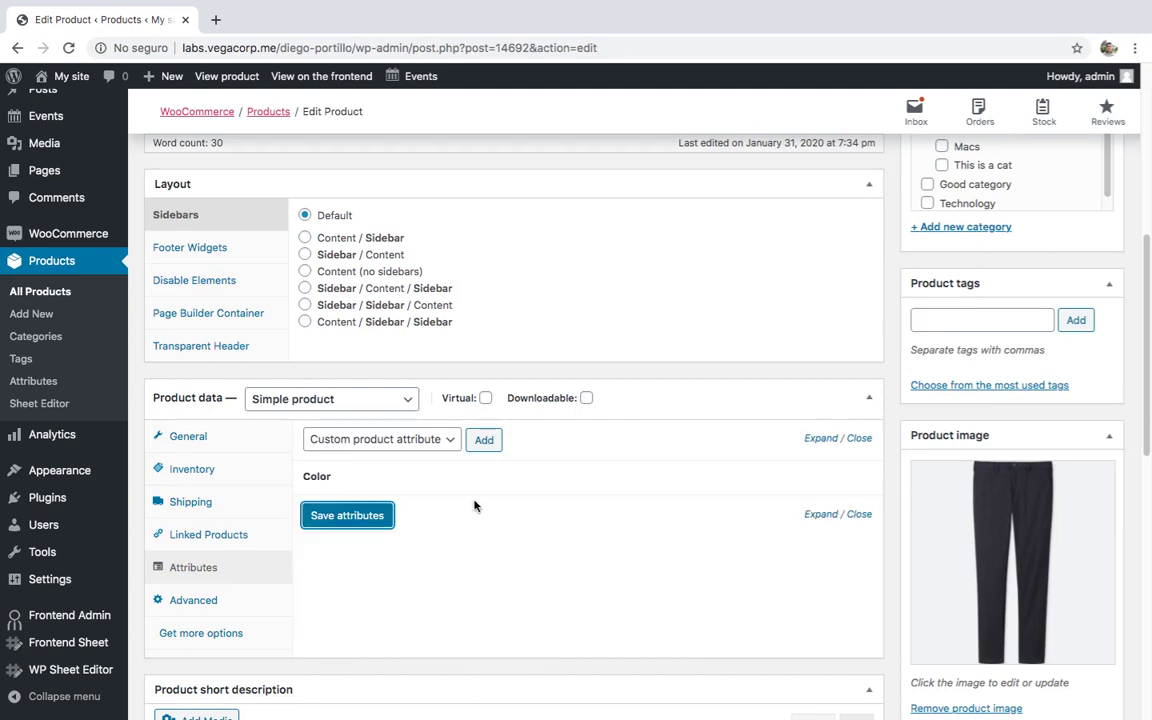
Step: Add the Size attribute to Great product with the values Medium and Small, and save the attributes
click(478, 443)
click(409, 448)
click(322, 468)
click(481, 441)
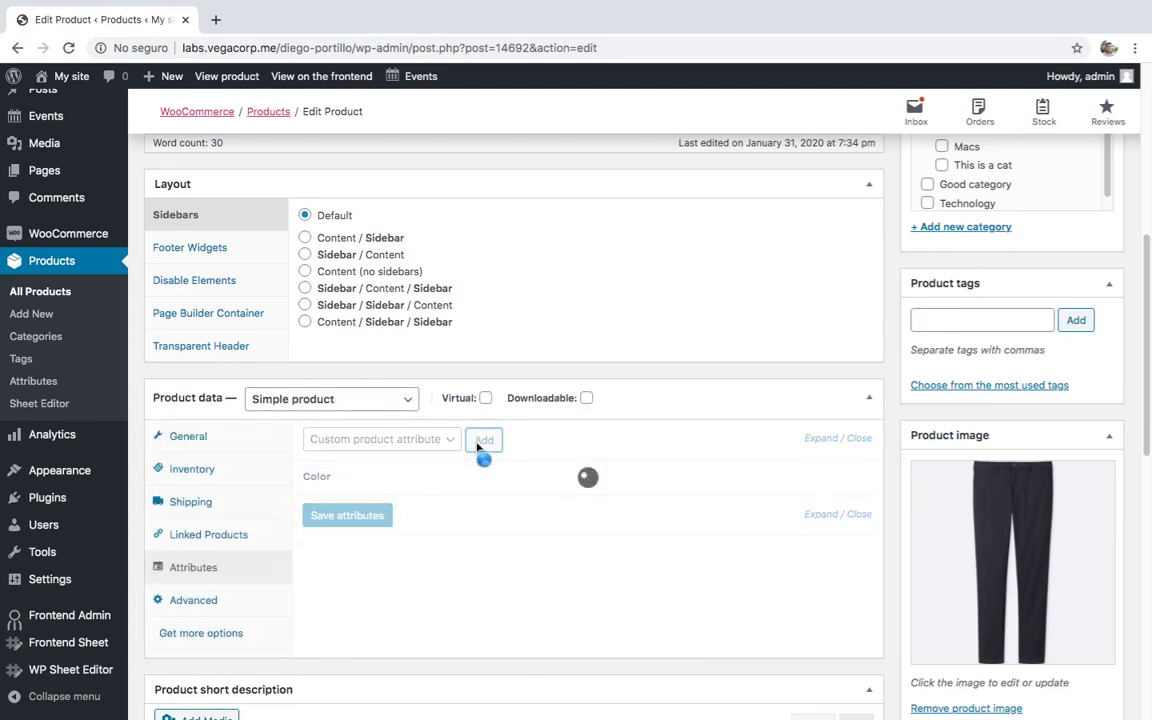
click(483, 571)
click(494, 631)
click(600, 572)
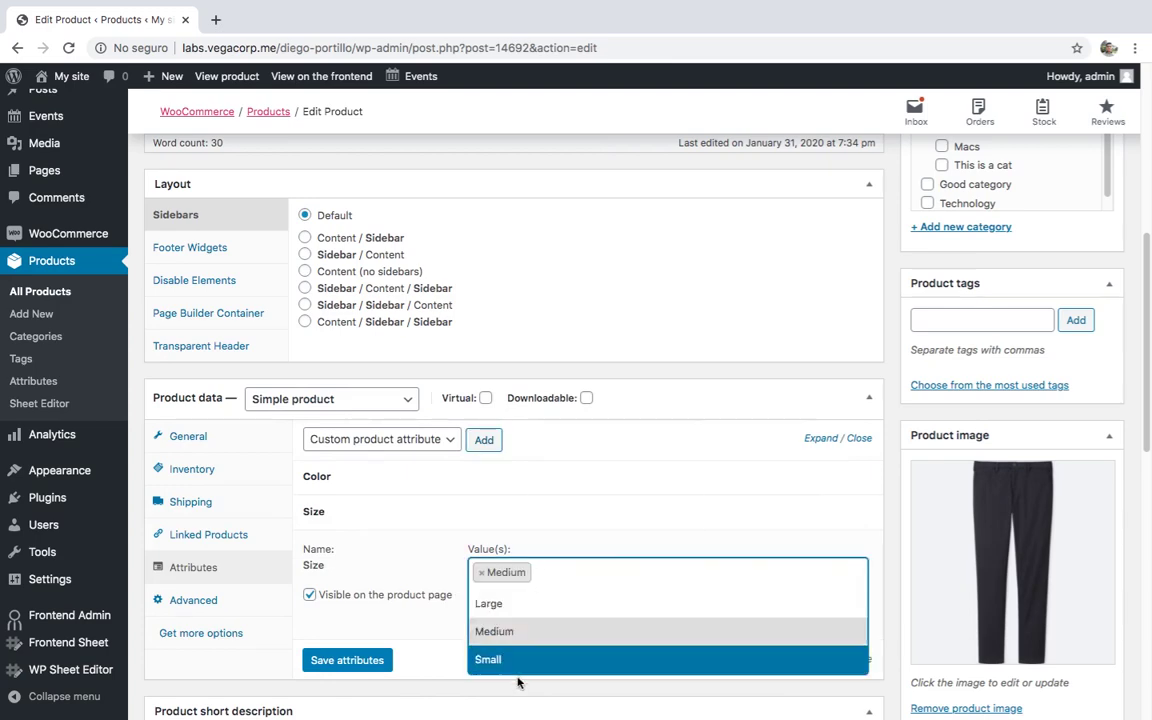
click(490, 659)
click(347, 660)
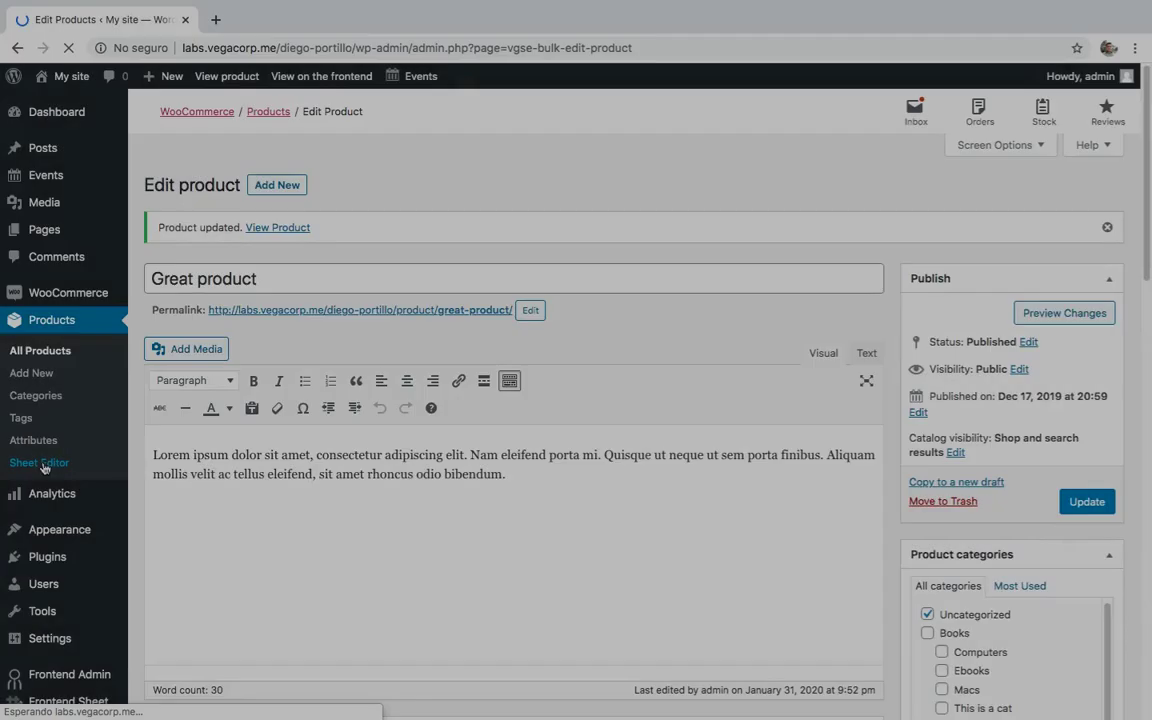
Step: Open the products spreadsheet and view the Product Color and Product Size columns
click(45, 463)
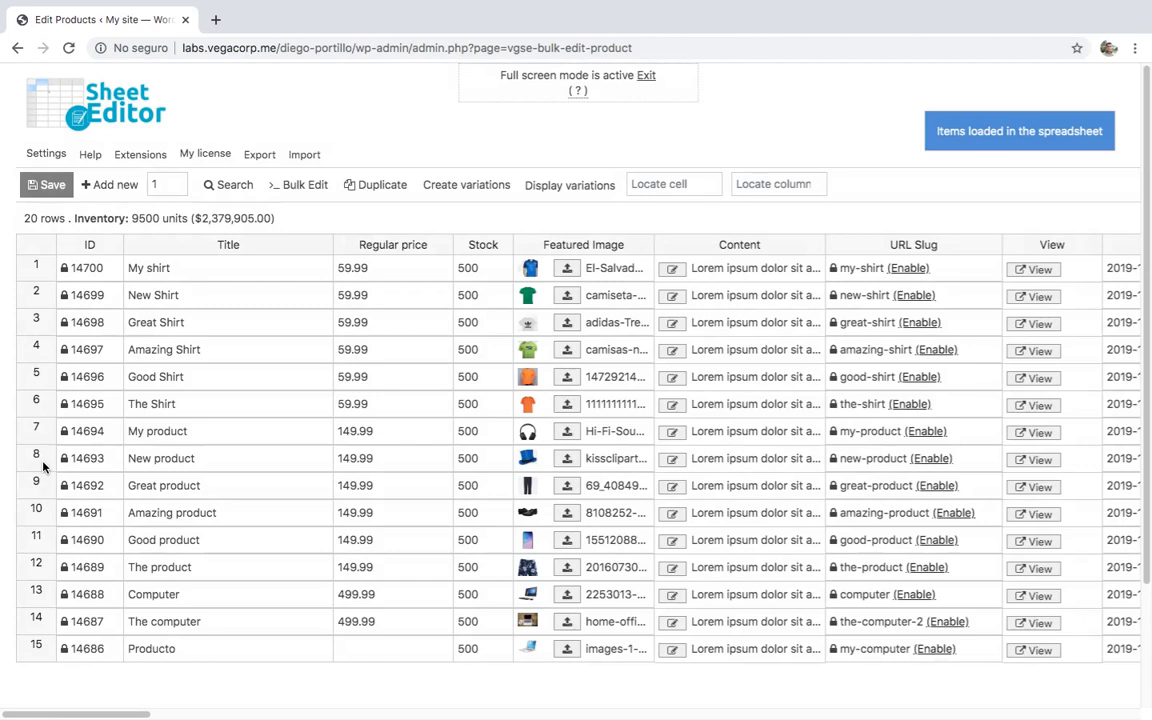
drag(86, 716, 460, 682)
click(516, 247)
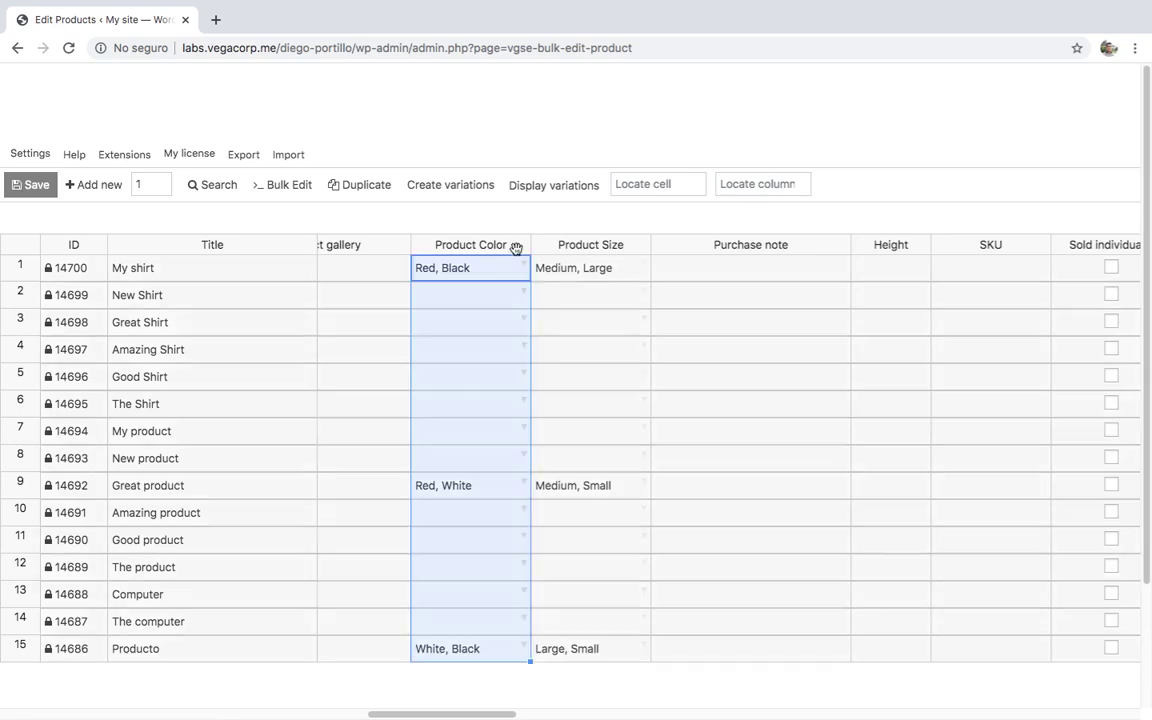
click(630, 242)
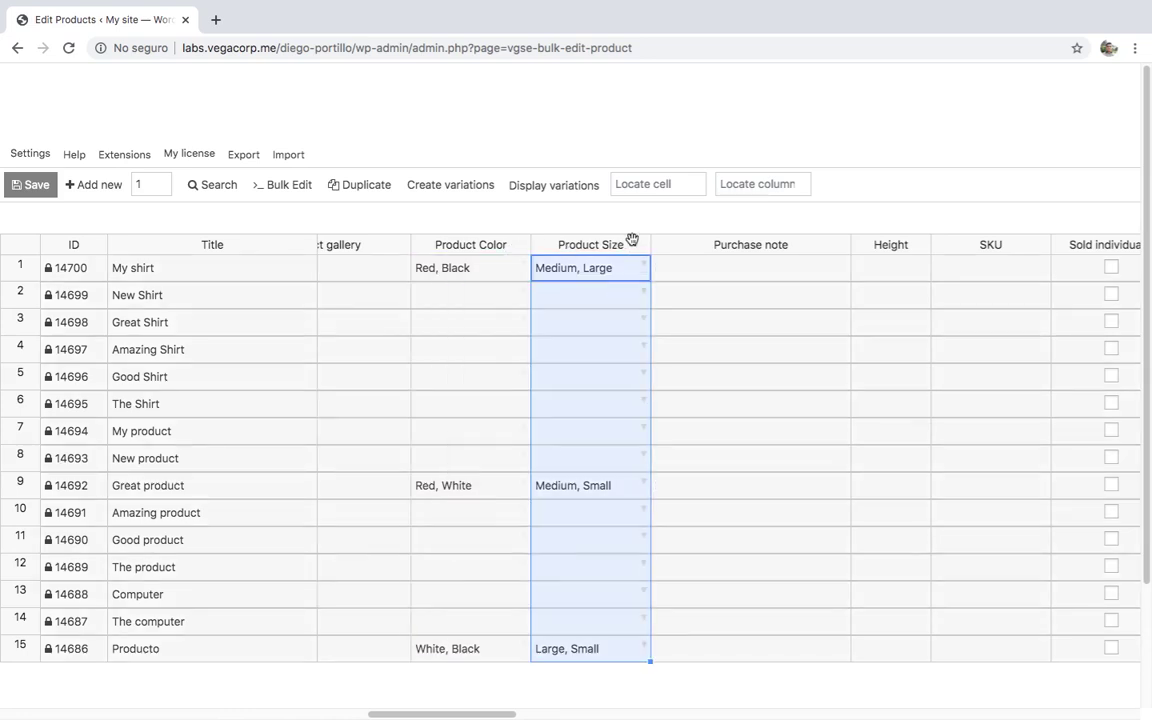
Step: Locate the Product Color column by its name in the products spreadsheet
click(749, 183)
text(P)
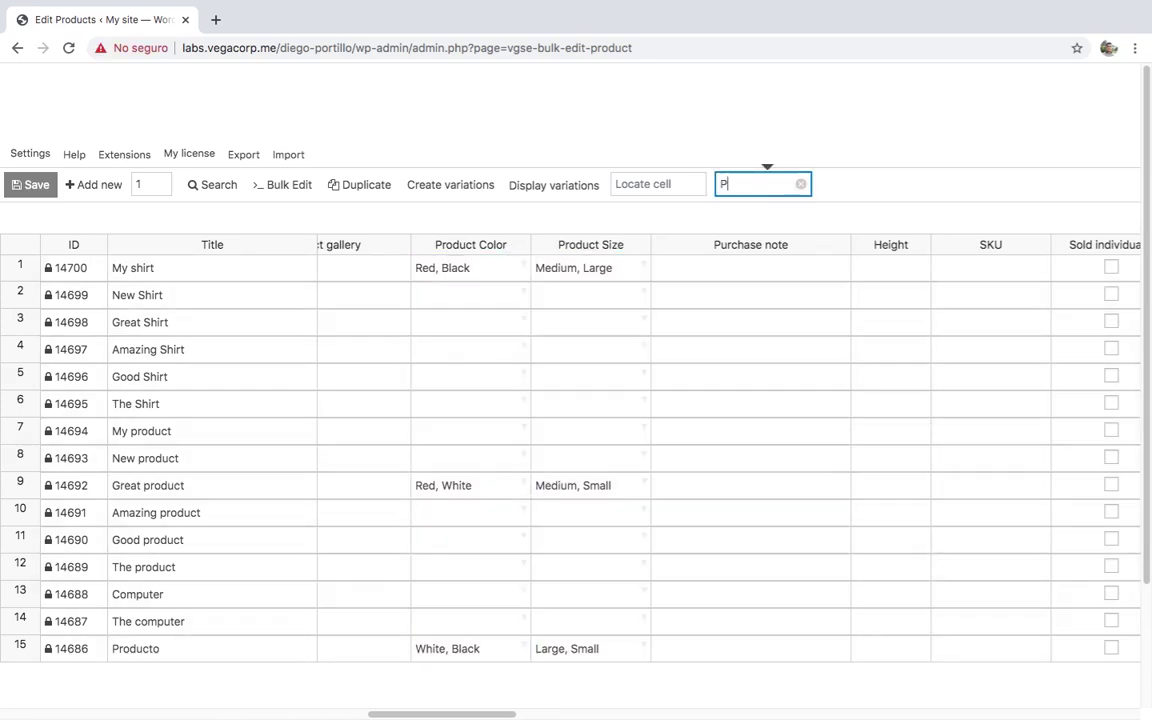
text(roduct Color)
key(Return)
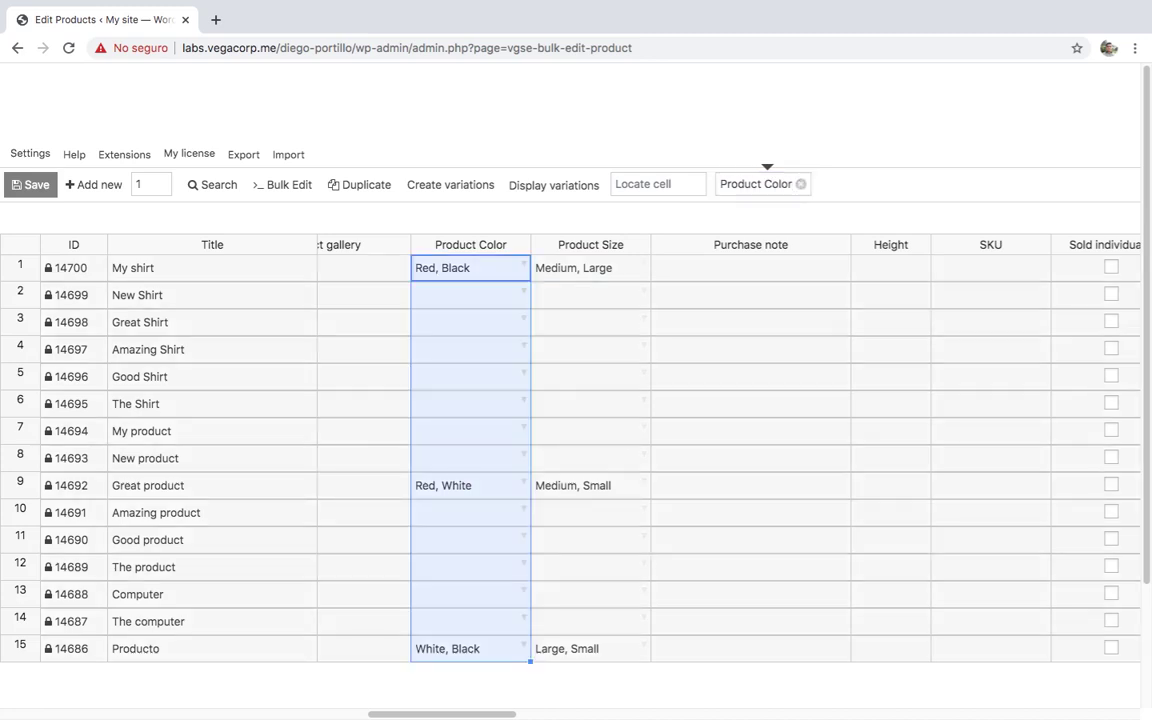
Step: Enter "Select all" as the Product Color of New Shirt and fill it down through The Shirt
click(494, 268)
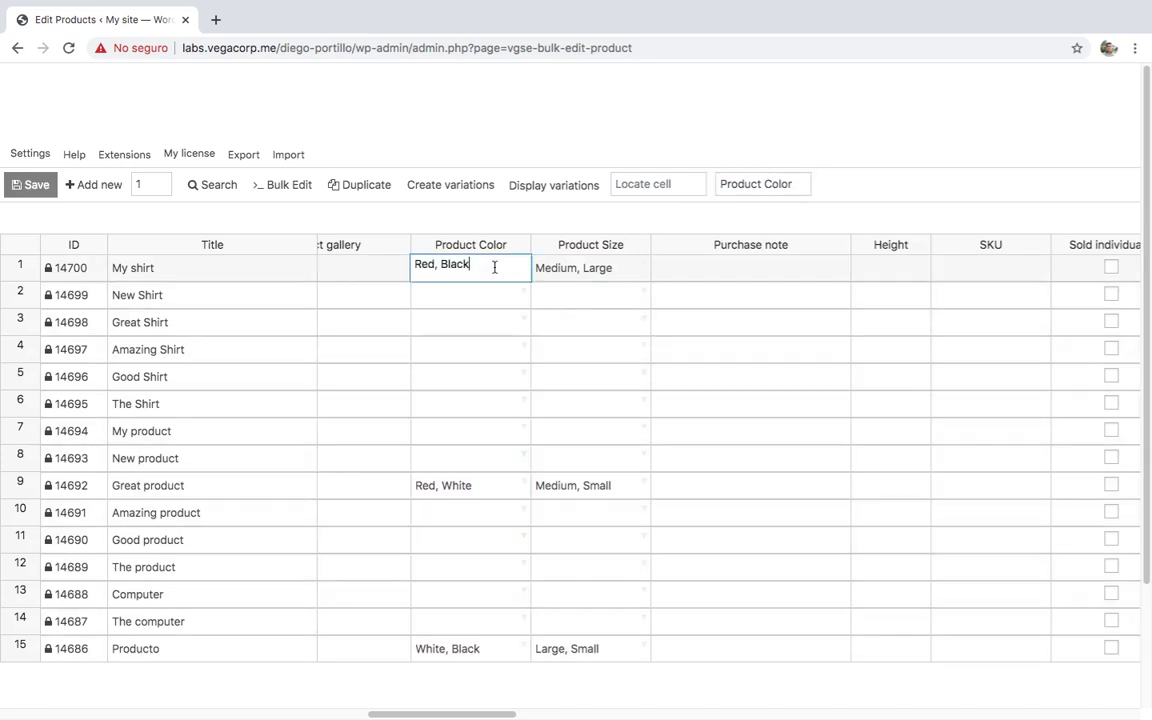
click(501, 295)
text(Select all)
drag(529, 308, 520, 628)
Step: Set the Product Color to "White, Black" for the rows from My product to Amazing product
click(504, 436)
text(White, Black)
key(Return)
click(481, 430)
Step: Set the Product Color to "White, Red" for the rows from Good product to The computer
click(476, 540)
text(White, Red)
key(Return)
click(471, 545)
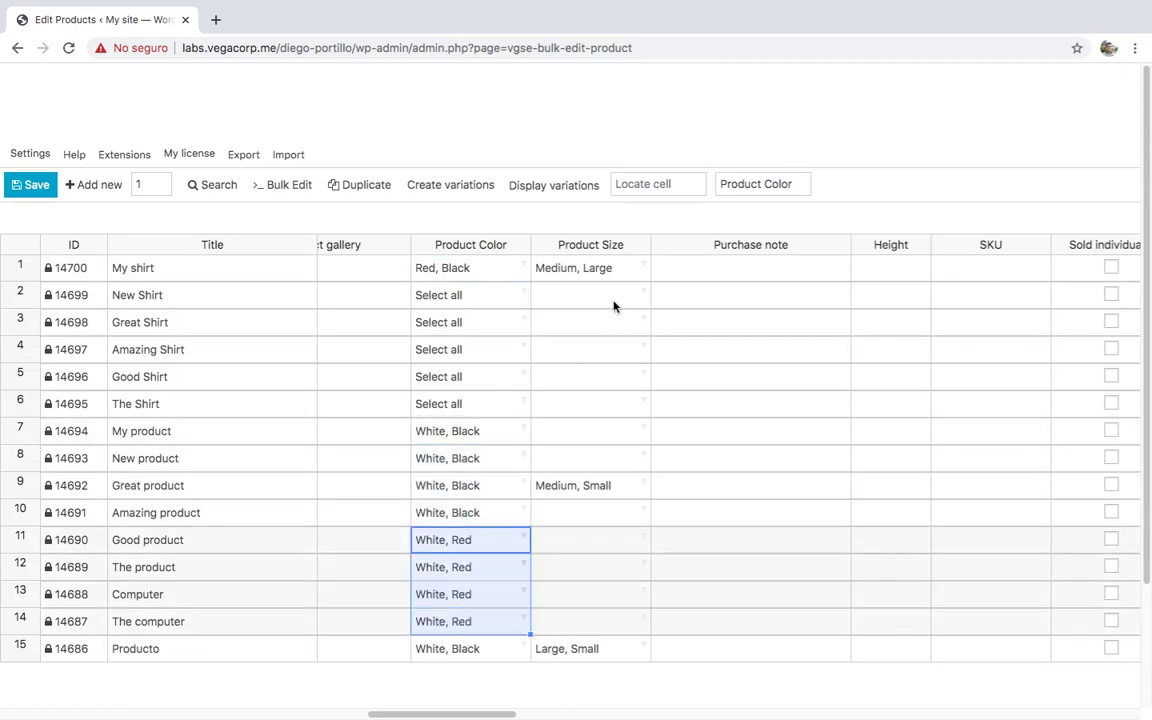
Step: Set the Product Size to "Medium, Large" for New Shirt through Amazing Shirt and to "Select all" for Good Shirt through Great product
click(595, 268)
drag(649, 280, 640, 570)
click(622, 376)
click(560, 403)
Step: Set the Product Size to "Large" for the rows from Amazing product to The product
click(612, 514)
click(614, 510)
click(550, 567)
Step: Copy Amazing Shirt's Product Size "Medium, Large" to Computer and The computer, and save the spreadsheet
click(598, 598)
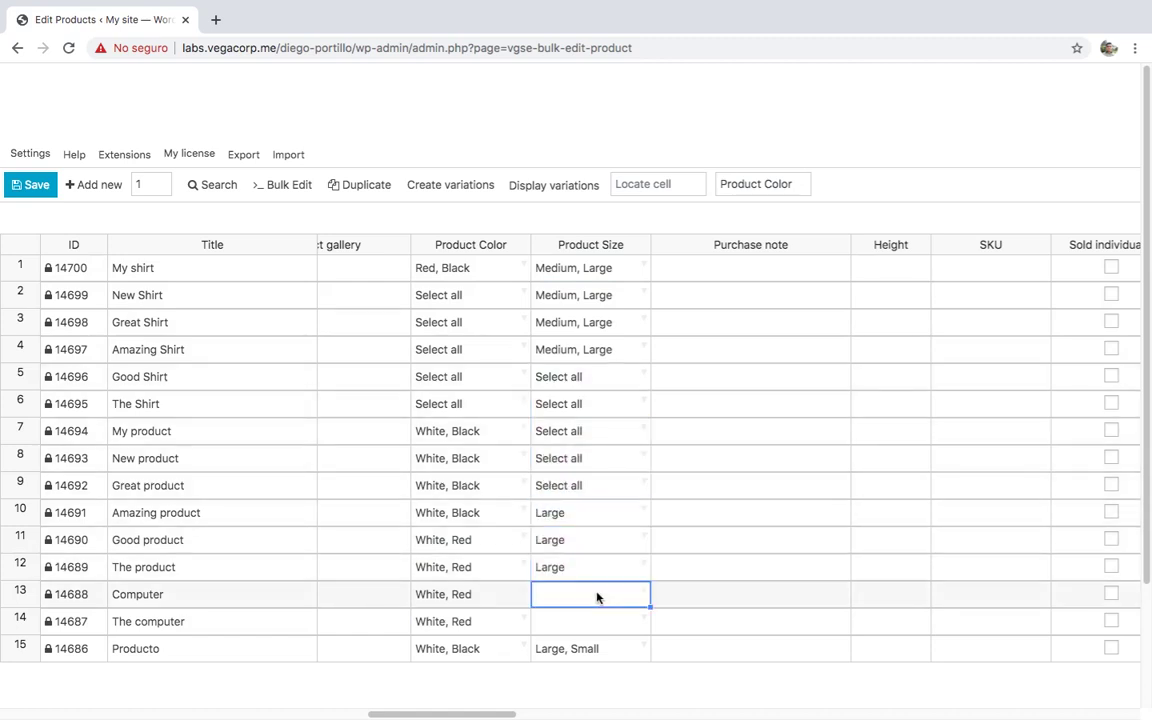
click(617, 352)
right_click(617, 352)
click(643, 406)
click(581, 600)
key(ctrl+v)
key(Down)
key(ctrl+v)
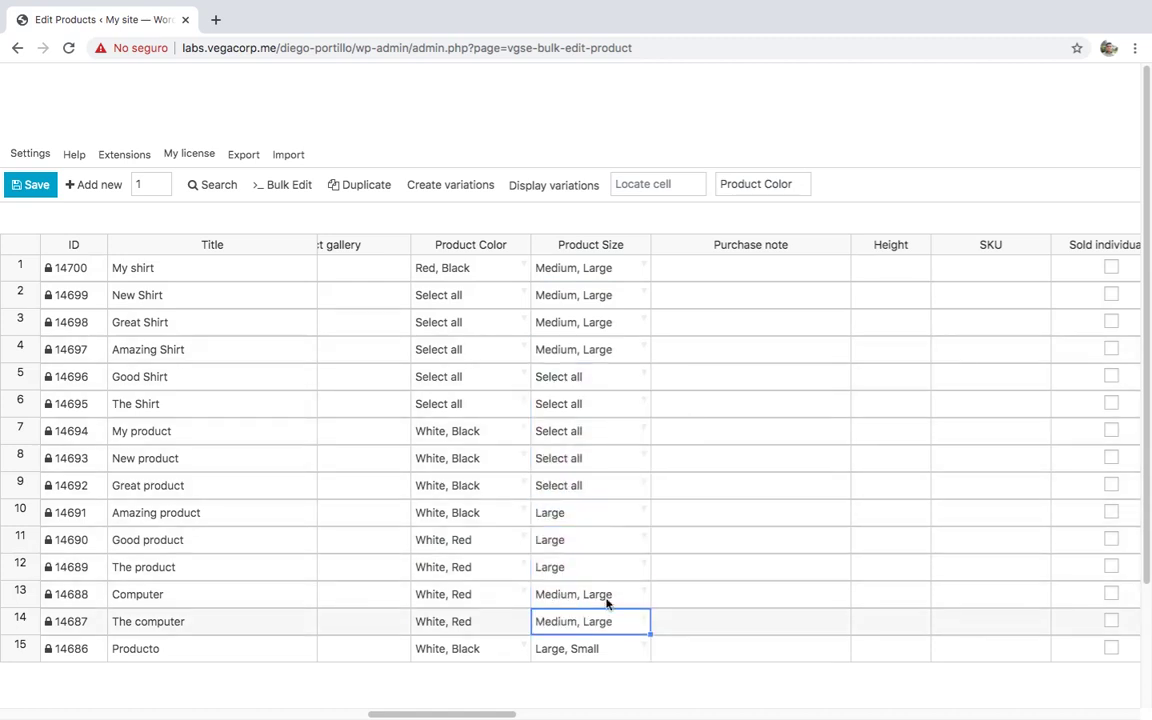
click(35, 188)
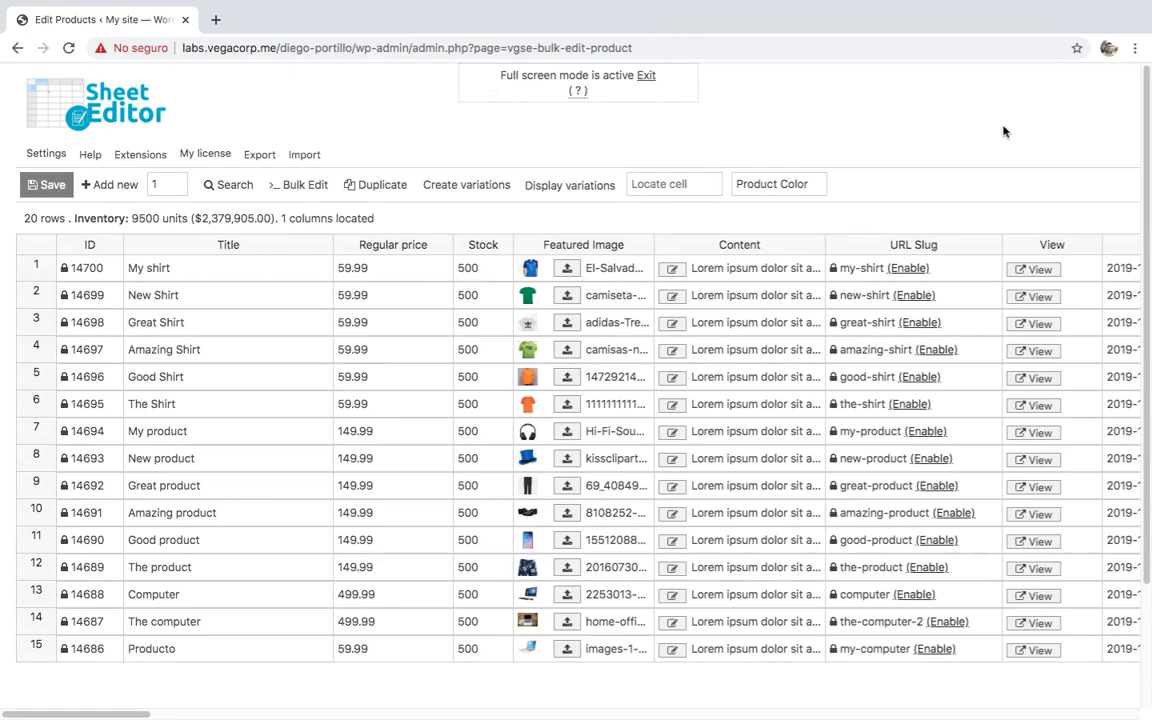
Step: Start creating variations and choose The Shirt, Good Shirt and Amazing Shirt as the products that receive them
click(479, 188)
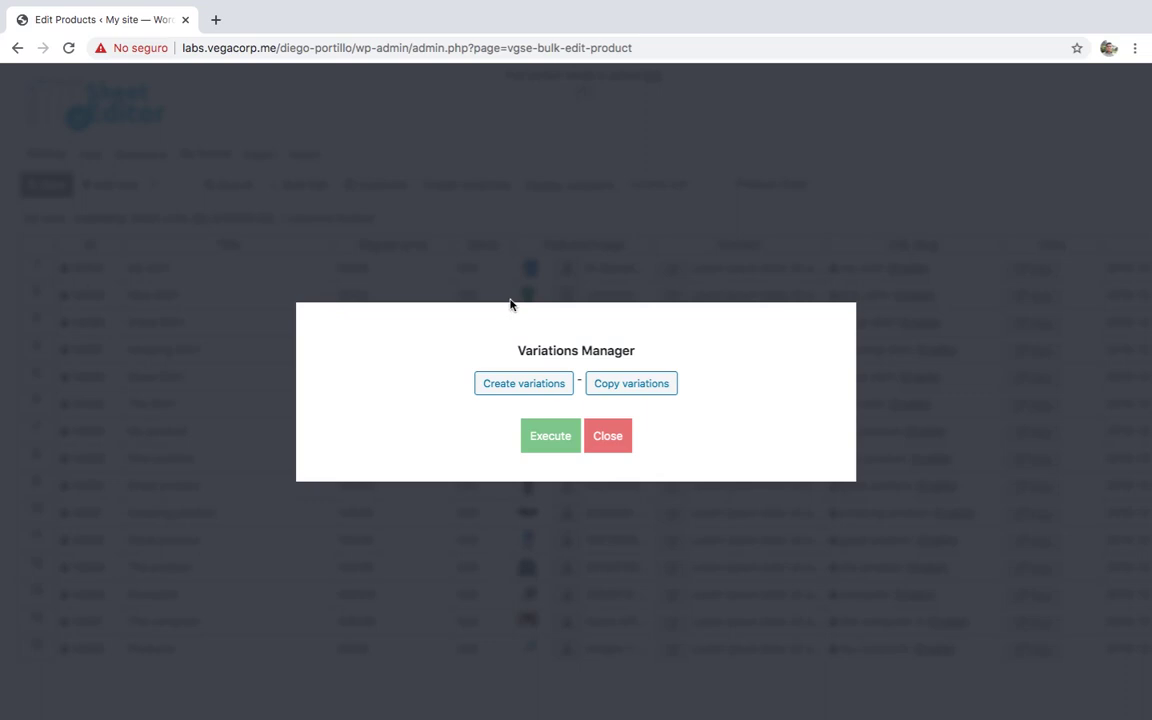
click(532, 386)
click(549, 379)
text(Shirt)
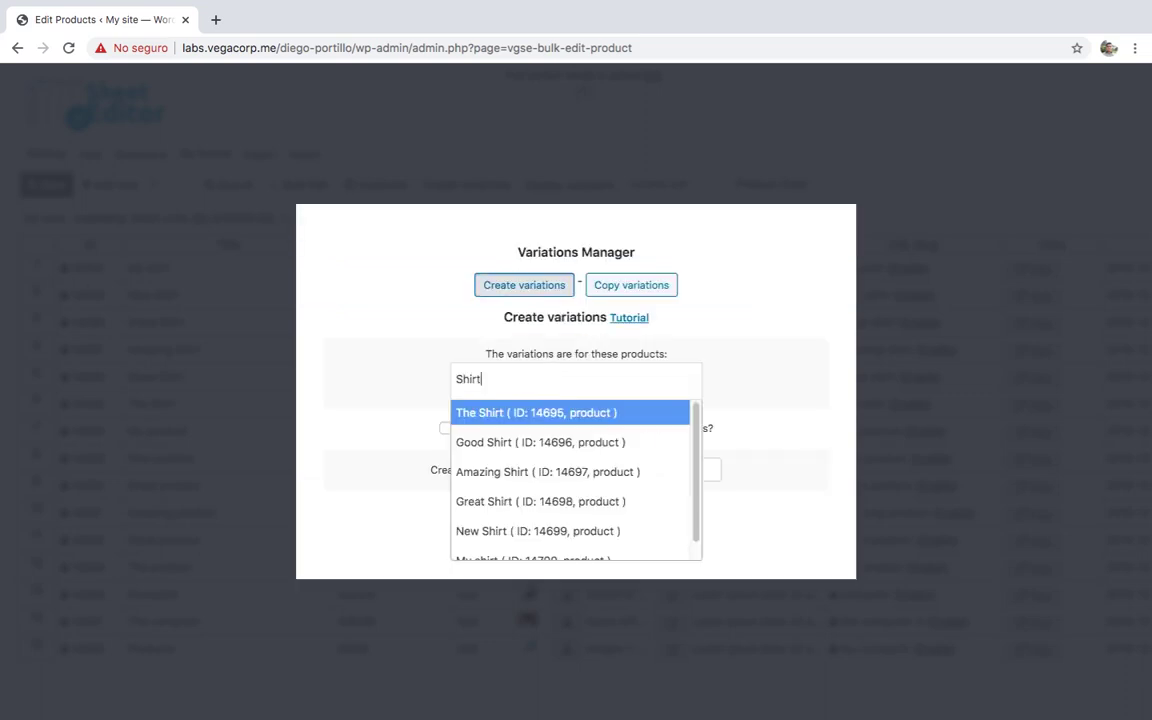
key(Return)
key(Return)
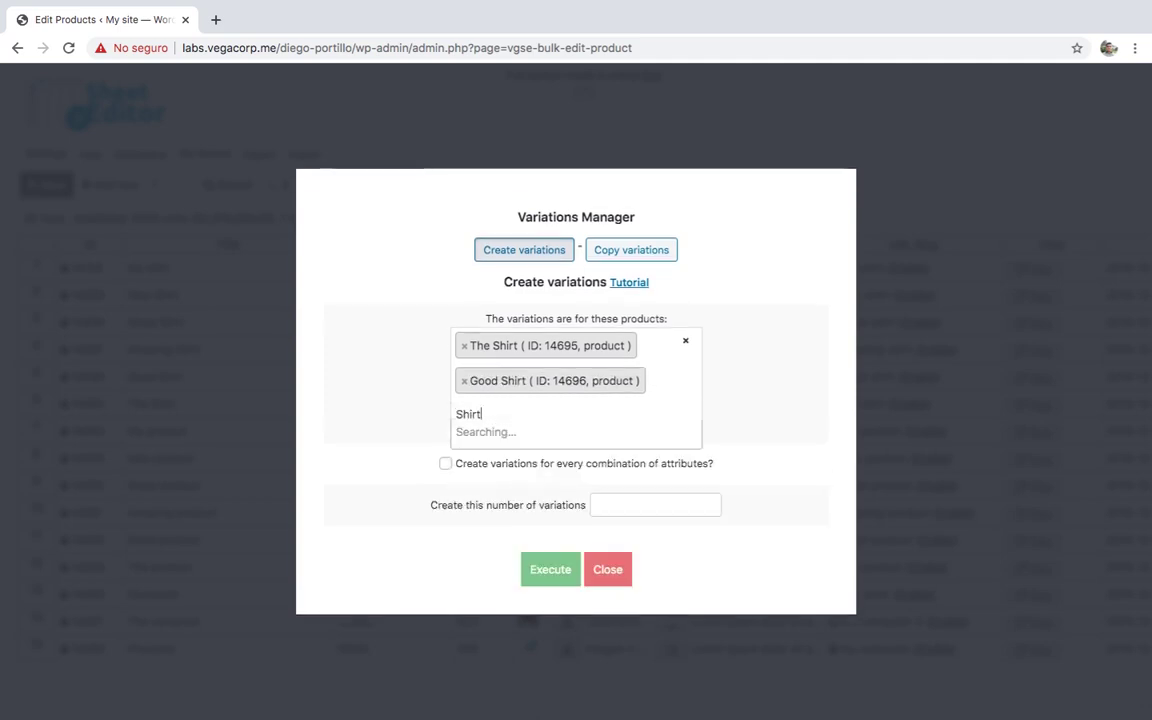
key(Down)
key(Down)
key(Return)
Step: Add Amazing product and Producto to the products that receive variations
text(Produc)
key(Return)
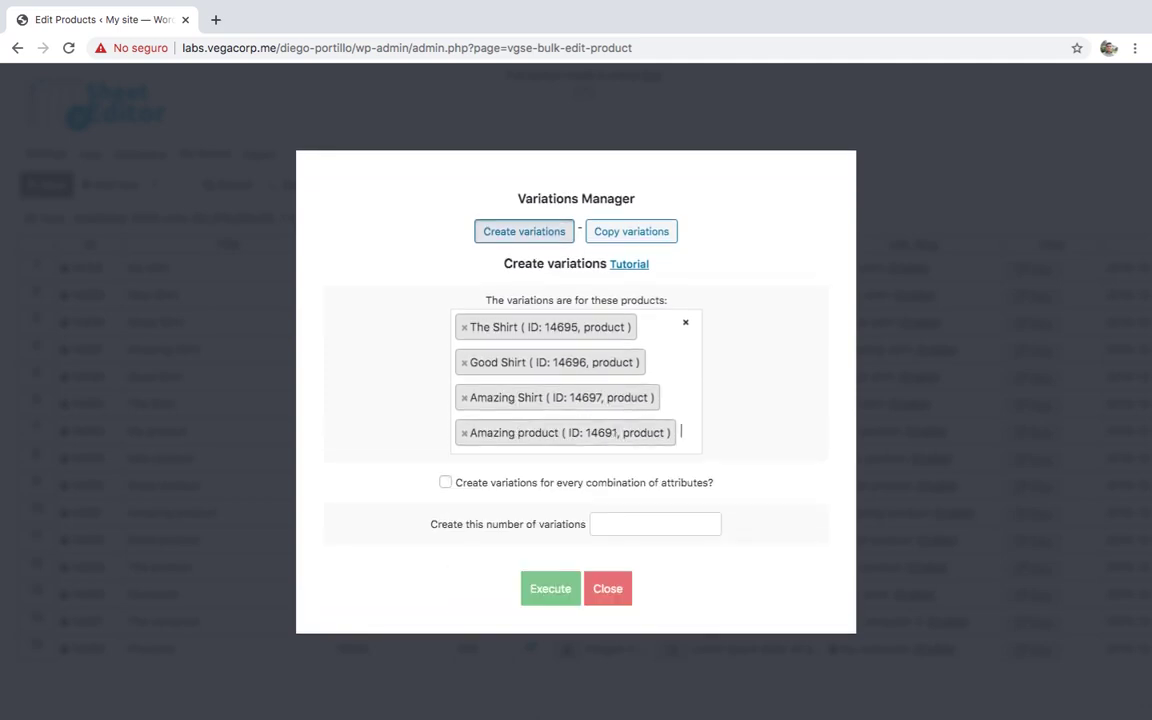
text(t)
key(Up)
key(Up)
key(Up)
key(Return)
Step: Add All in One Computer and Dell computer to the products that receive variations
text(Computer)
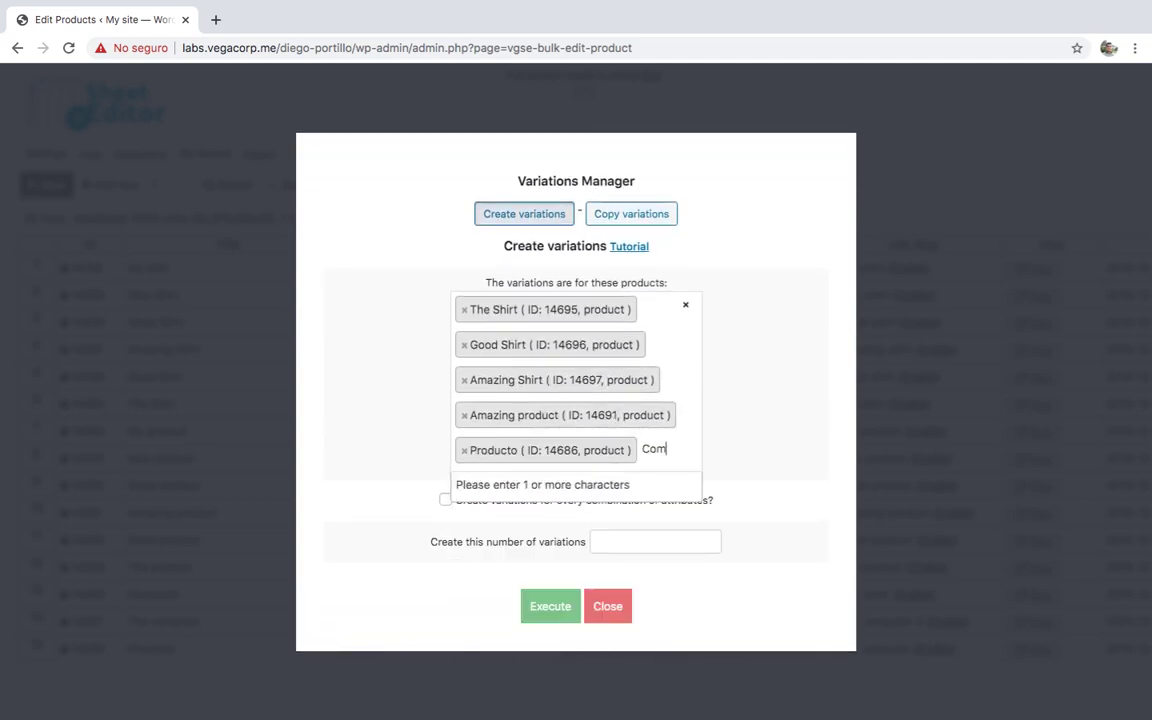
key(Return)
text(Computer)
key(Down)
key(Down)
key(Down)
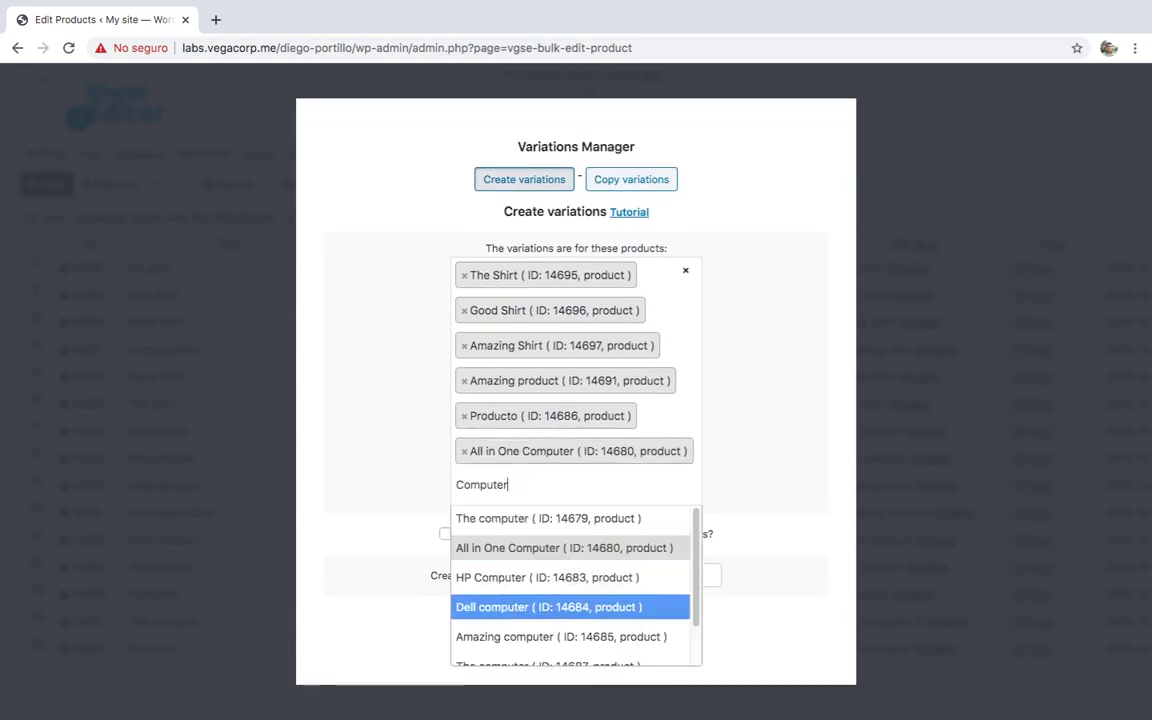
key(Return)
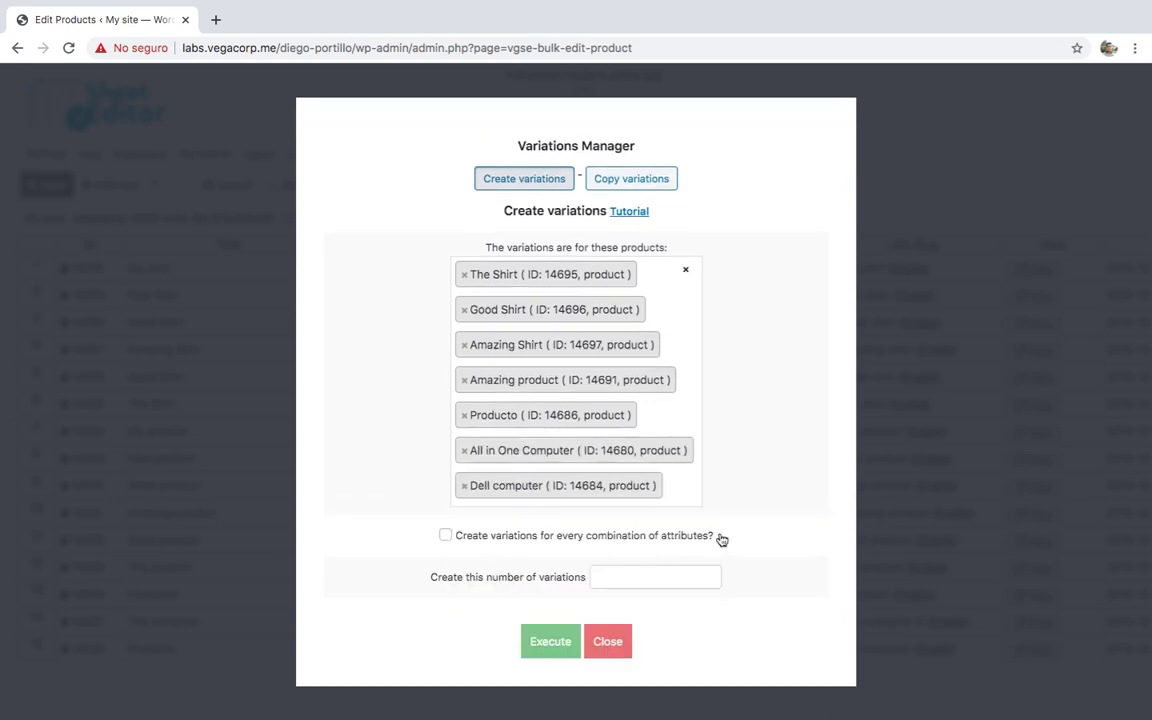
Step: Create variations for every combination of attributes on the chosen products
drag(723, 540, 456, 536)
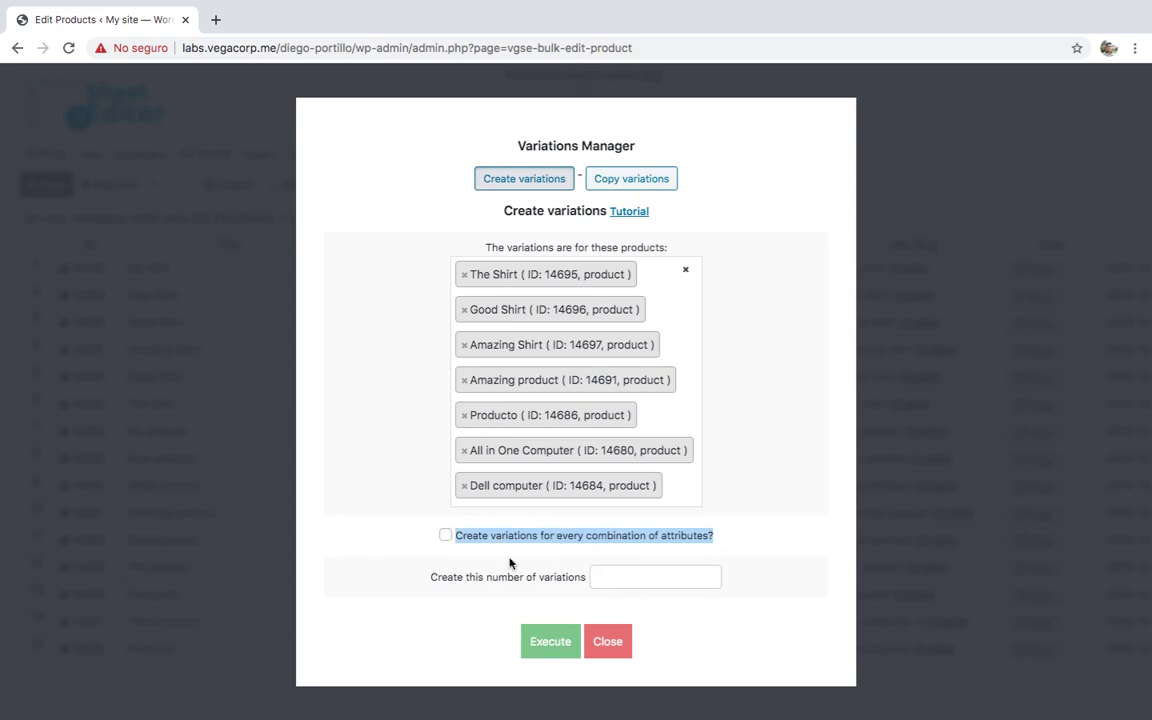
drag(429, 582, 585, 582)
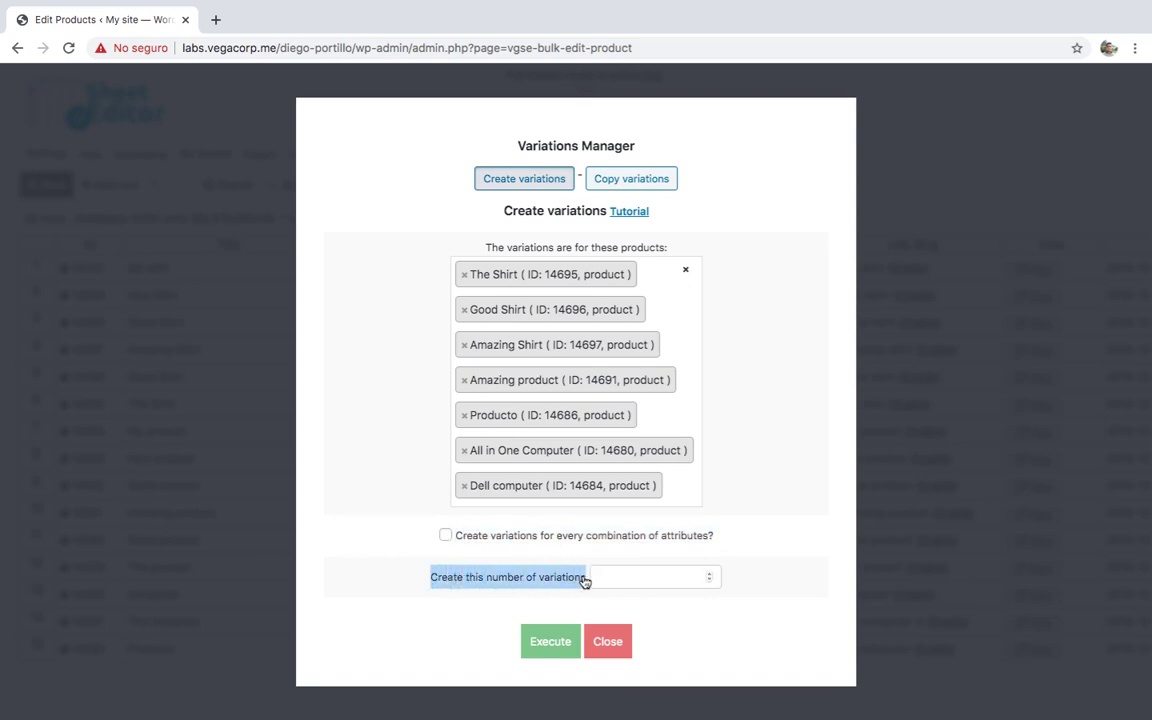
click(622, 573)
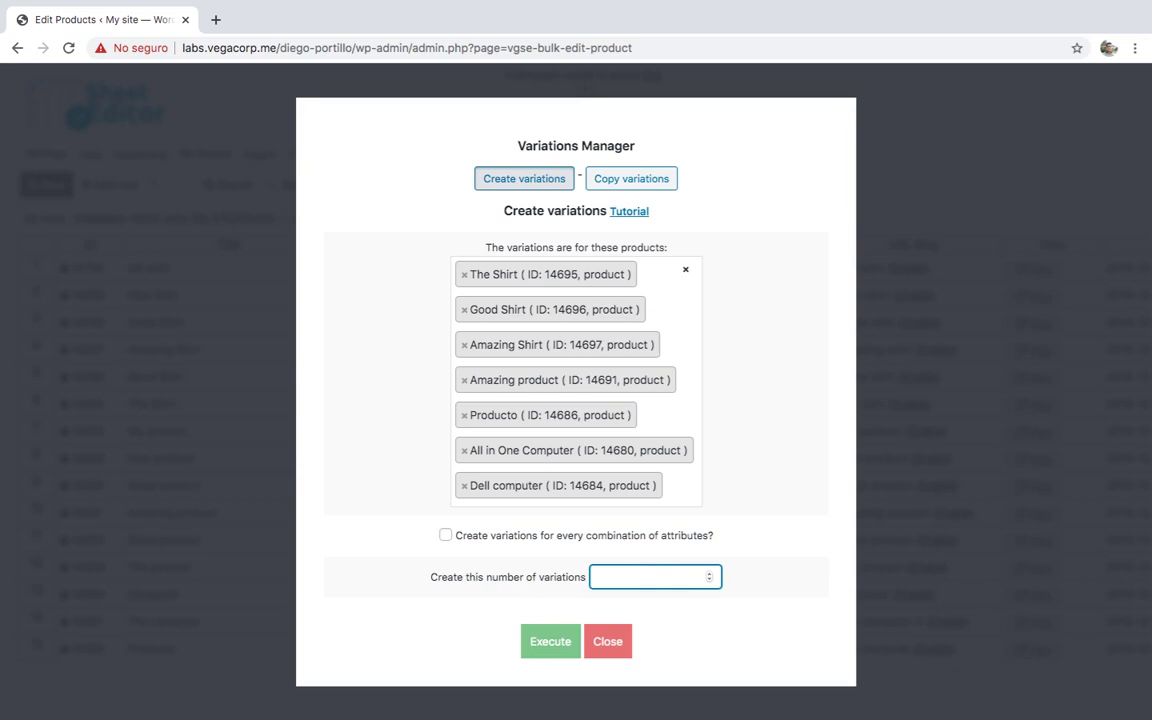
click(445, 535)
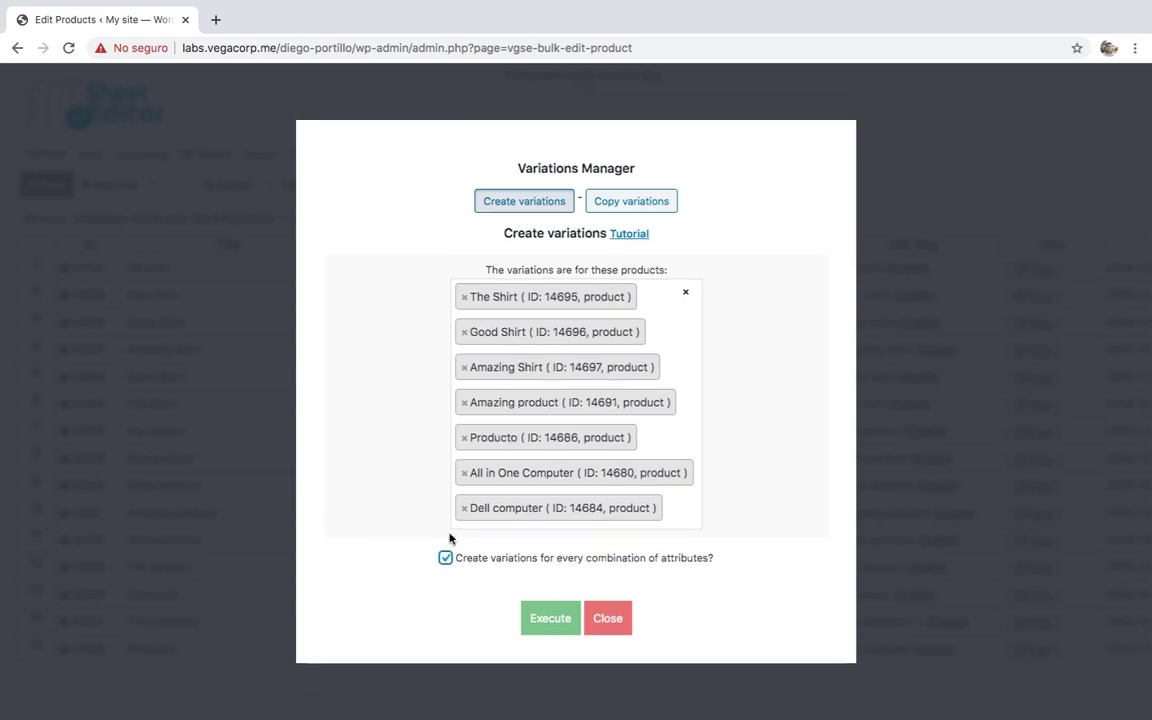
click(551, 620)
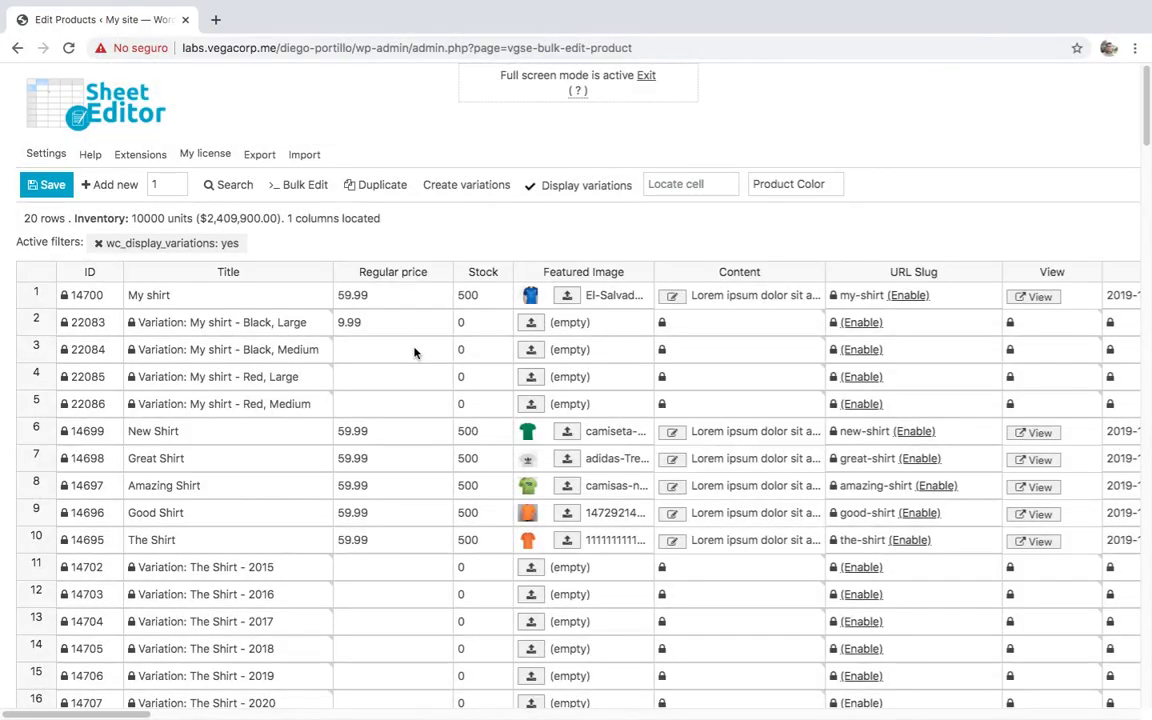
Step: Set the regular prices of the My shirt variations: 15.00 for Black, Medium, 10.99 for Red, Large and 7.99 for Red, Medium
click(415, 352)
text(<)
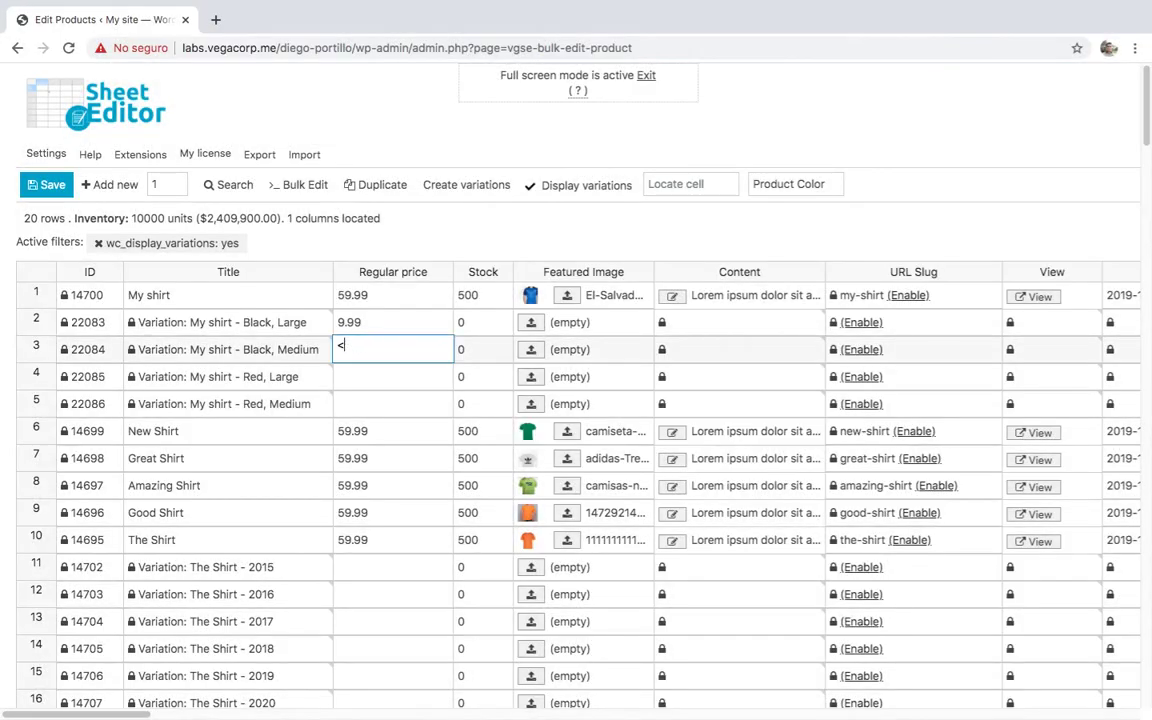
key(Return)
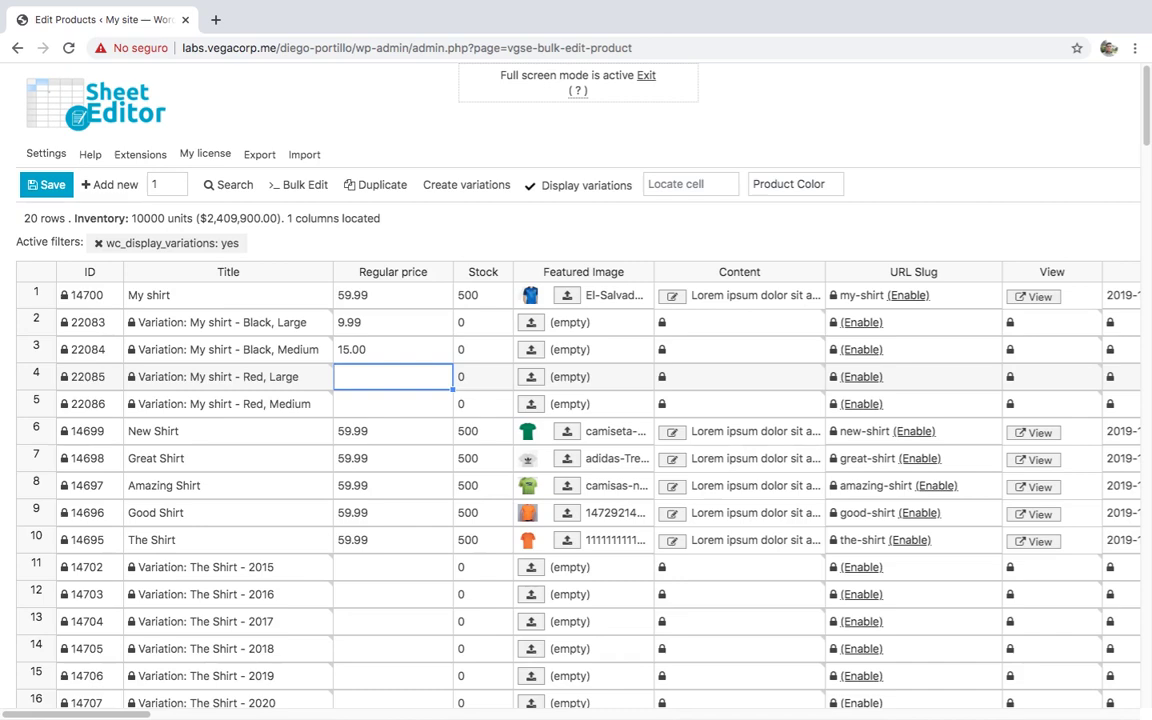
text(10.99)
key(Return)
text(7.)
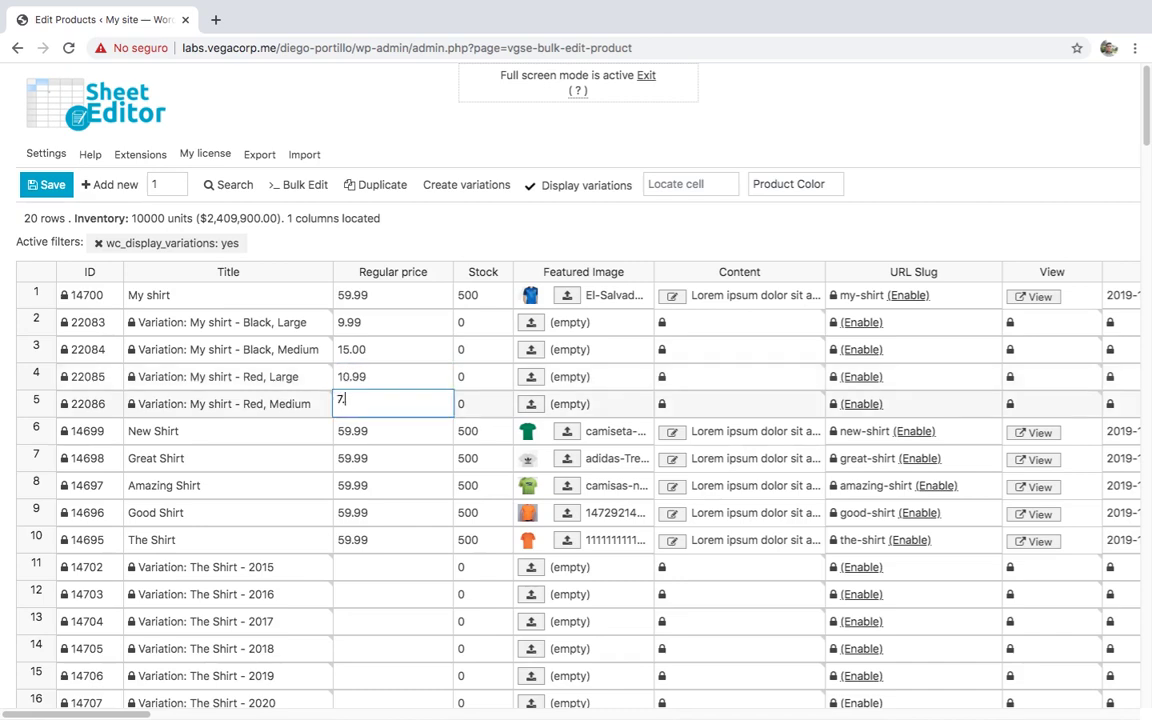
text(99)
key(Return)
Step: Set the regular price of the first The Shirt - 2015 variation to 14.99 and the first The Shirt - 2016 variation to 15.00
scroll(370, 445, down, 5)
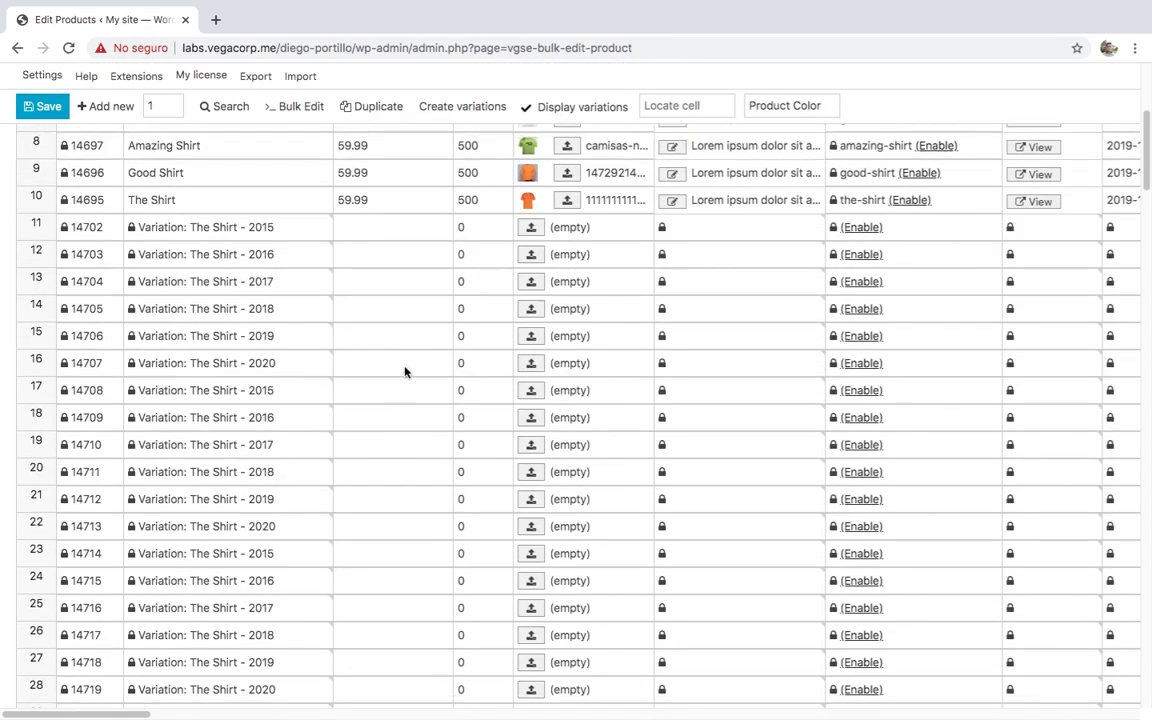
click(404, 227)
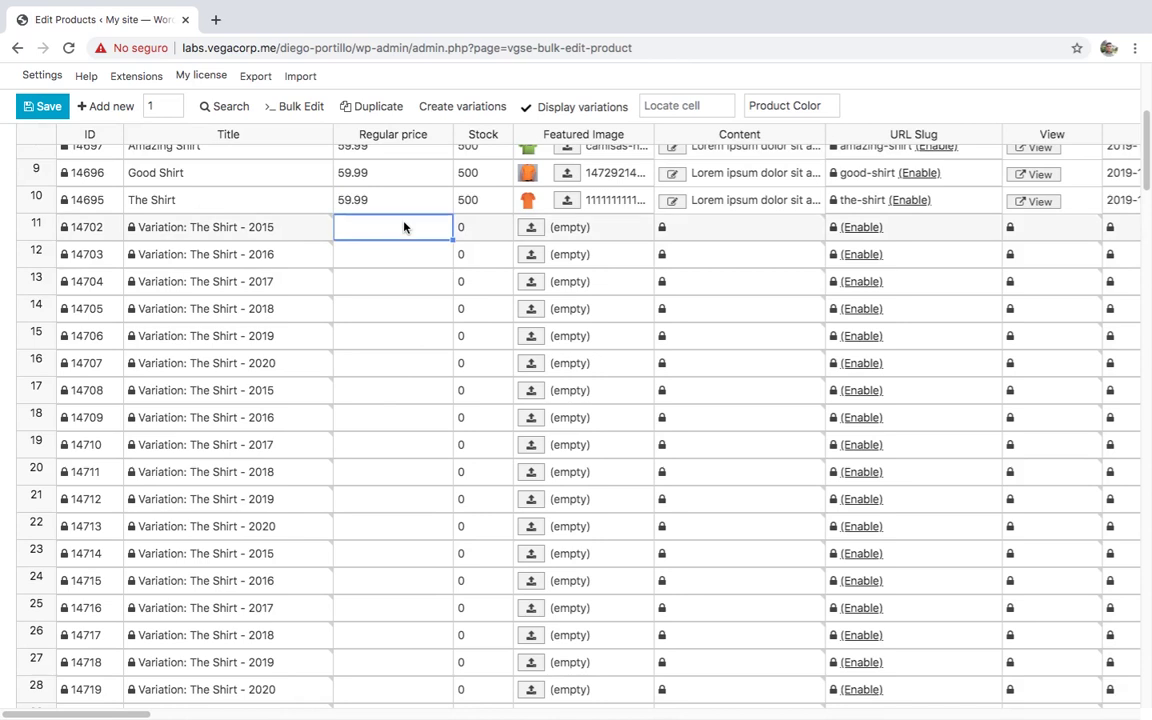
text(14.99)
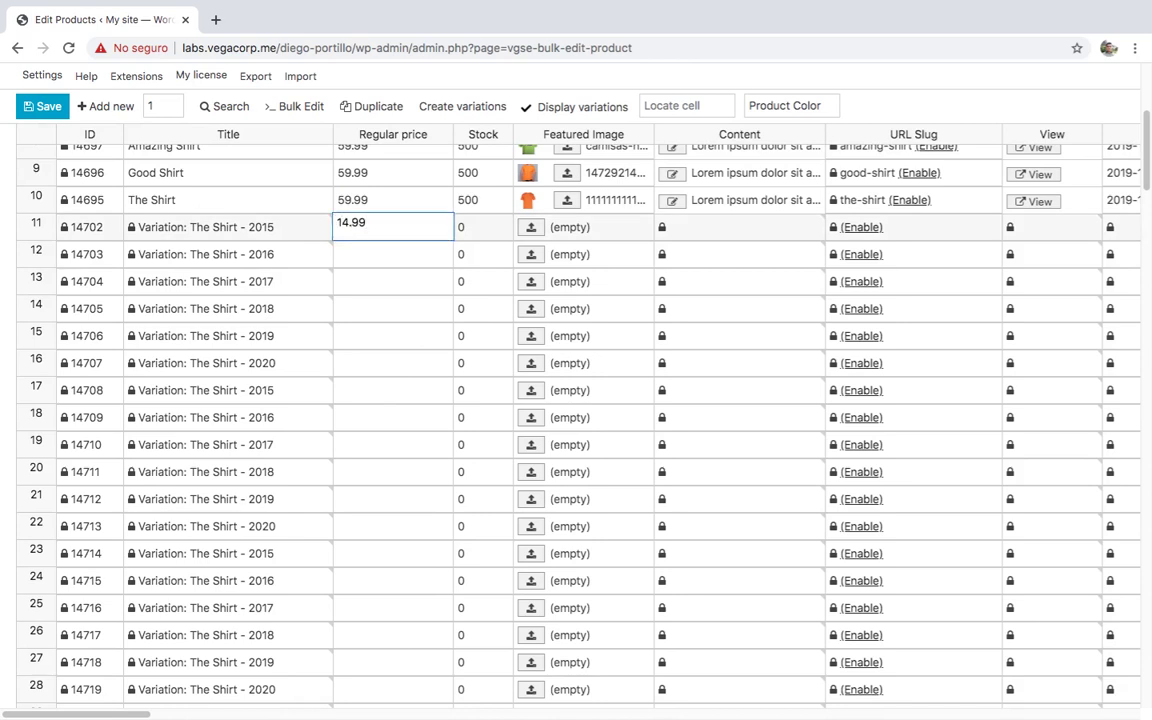
key(Return)
text(1)
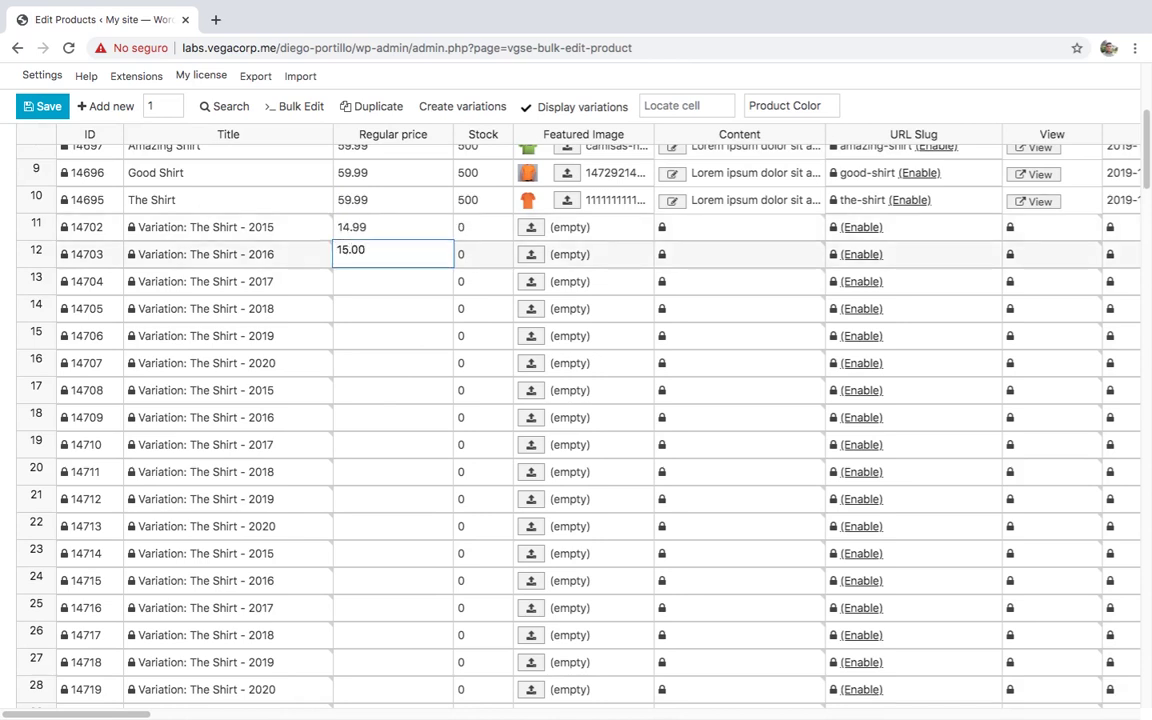
text(5.00)
key(Return)
Step: Fill the 15.00 regular price down from row 12 over the The Shirt variations below it
click(453, 264)
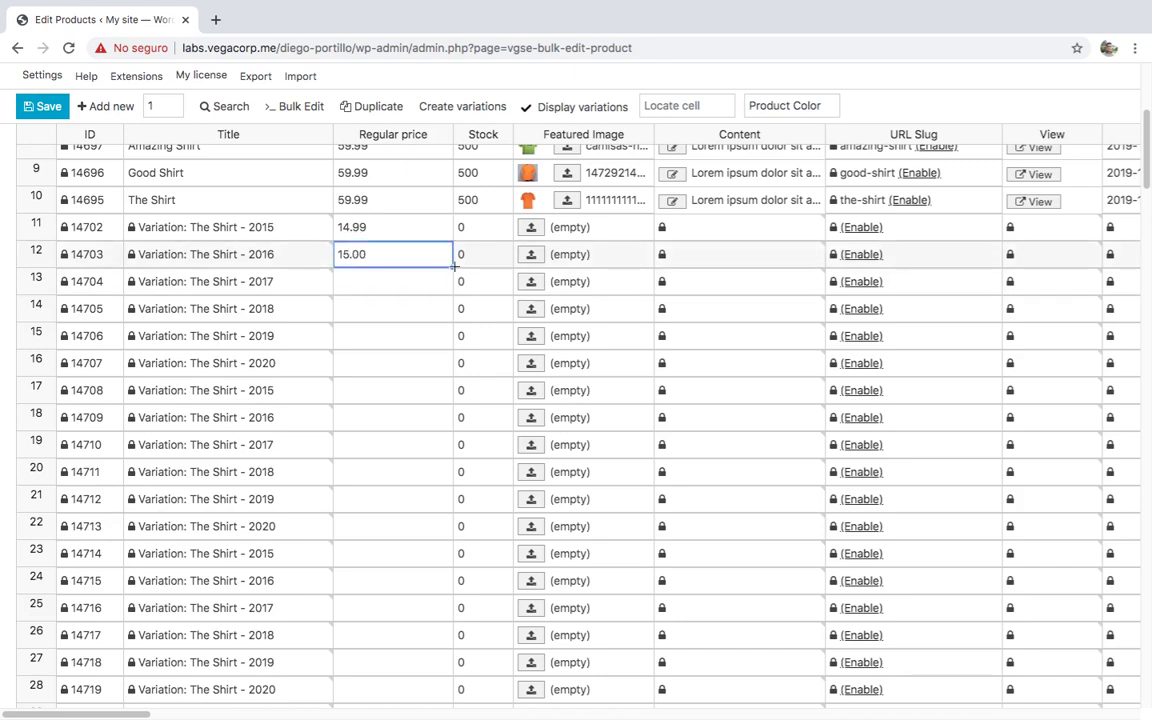
drag(454, 265, 427, 670)
scroll(424, 627, down, 2)
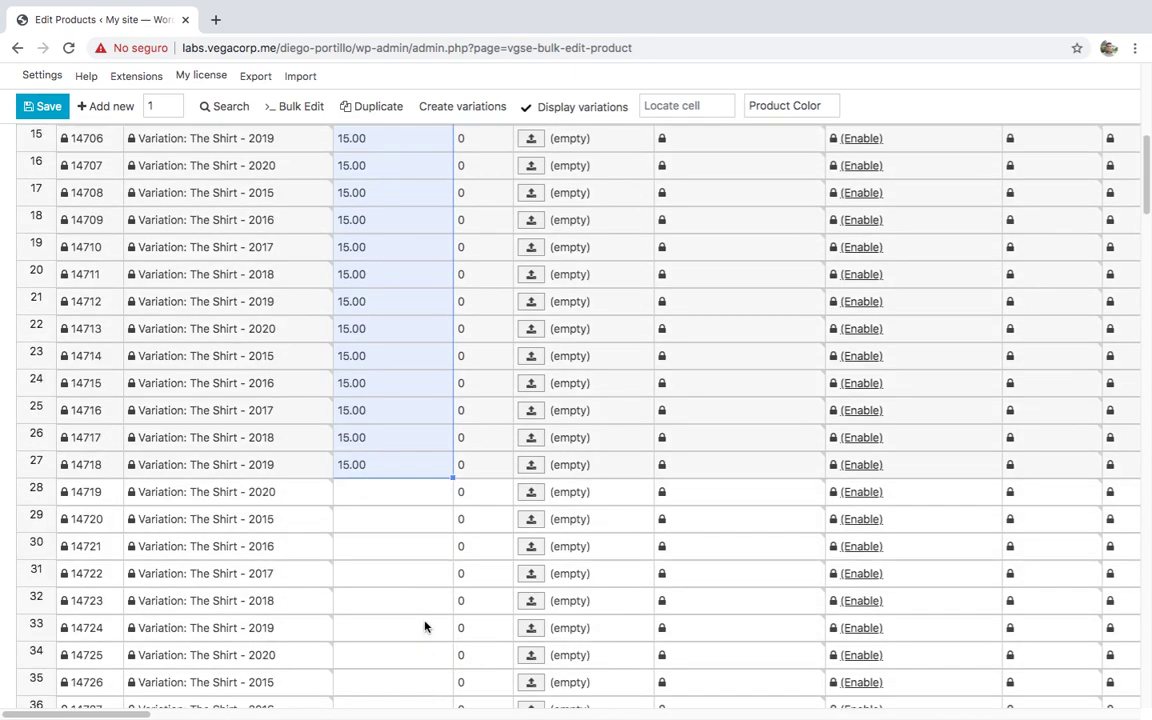
scroll(436, 509, down, 1)
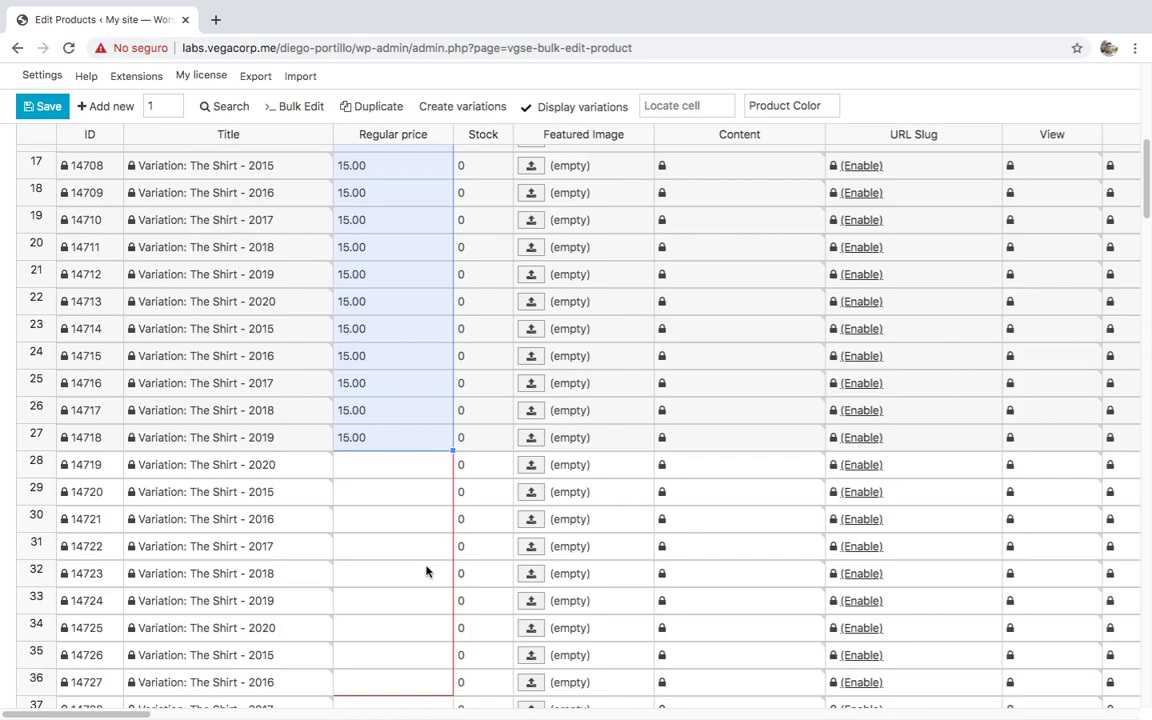
Step: Set the stock of the My shirt variations Black, Large and Black, Medium to 150 each
scroll(430, 565, up, 6)
scroll(420, 520, up, 1)
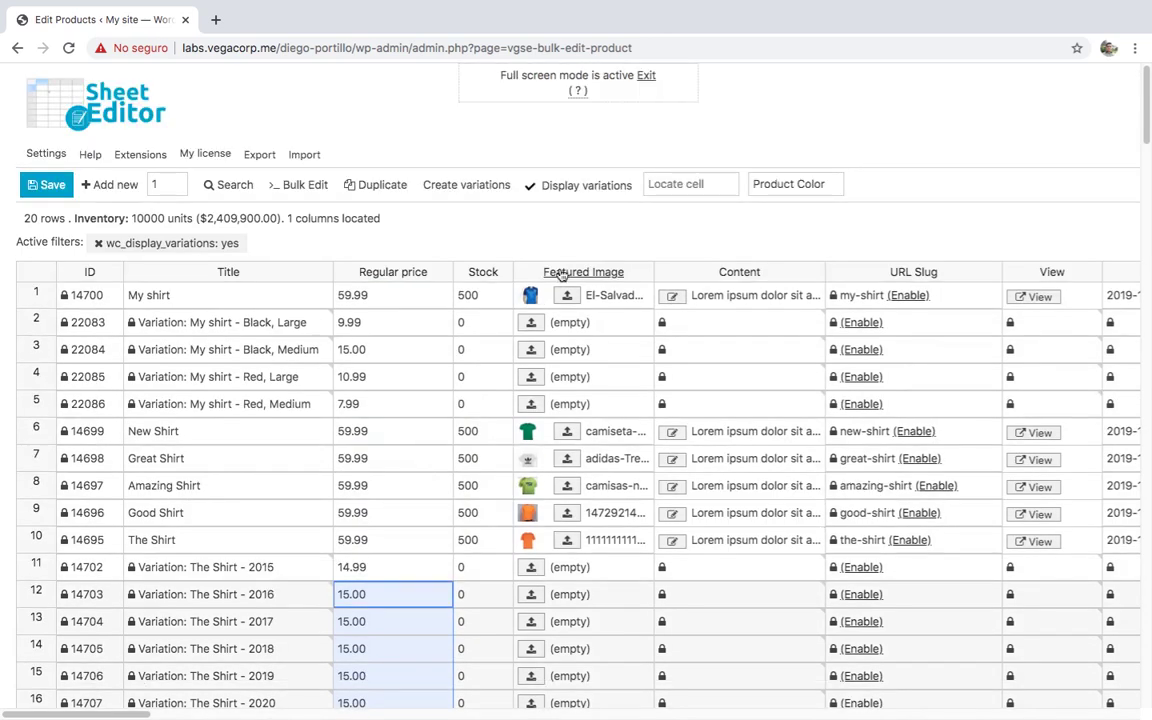
click(480, 322)
text(15)
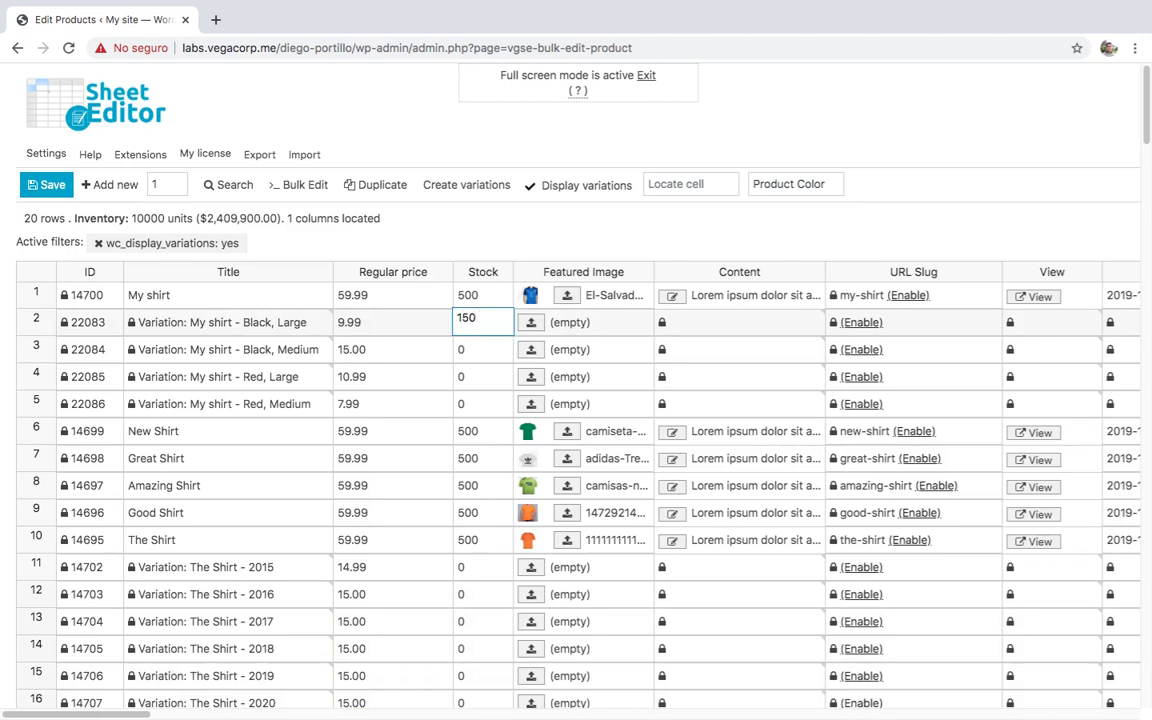
key(Return)
text(15)
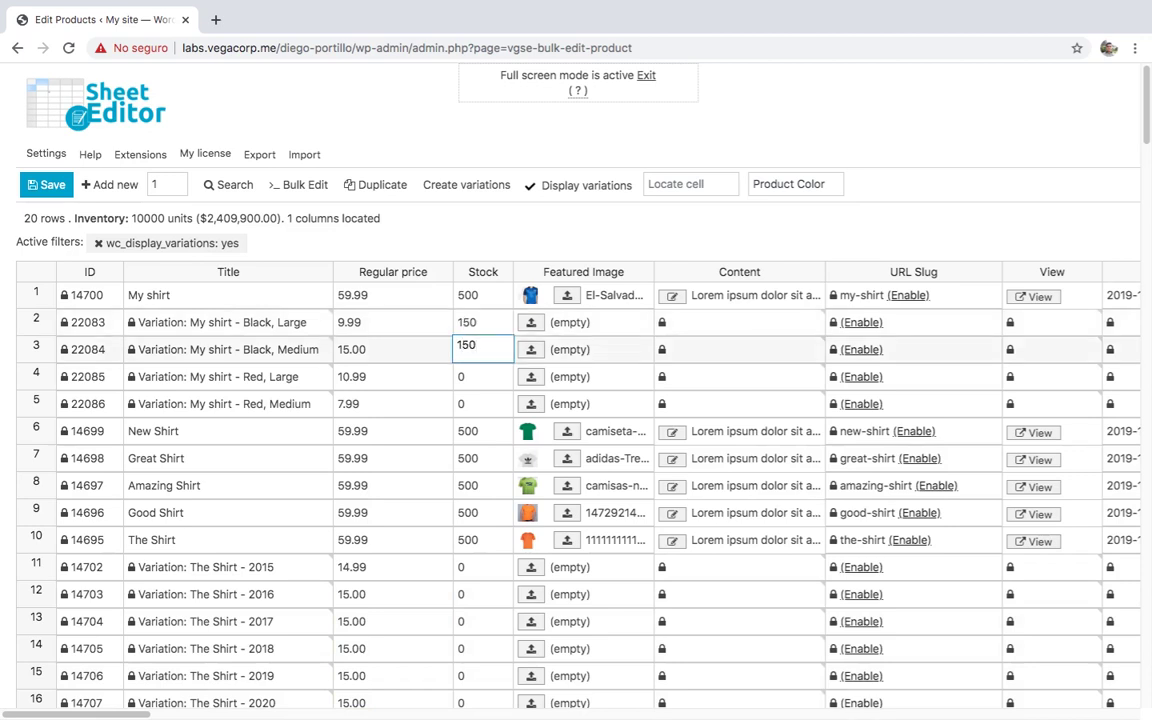
key(Return)
Step: Set the stock of the My shirt variations Red, Large and Red, Medium to 100 each
text(200)
key(Return)
text(200)
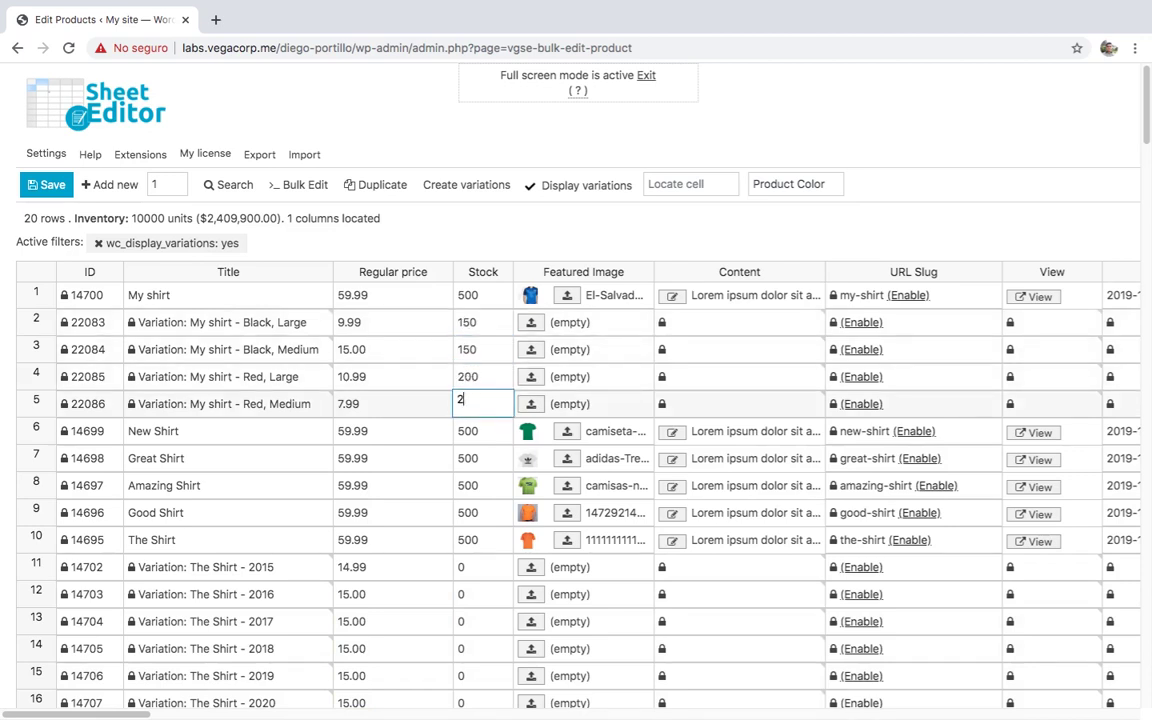
click(483, 376)
text(10)
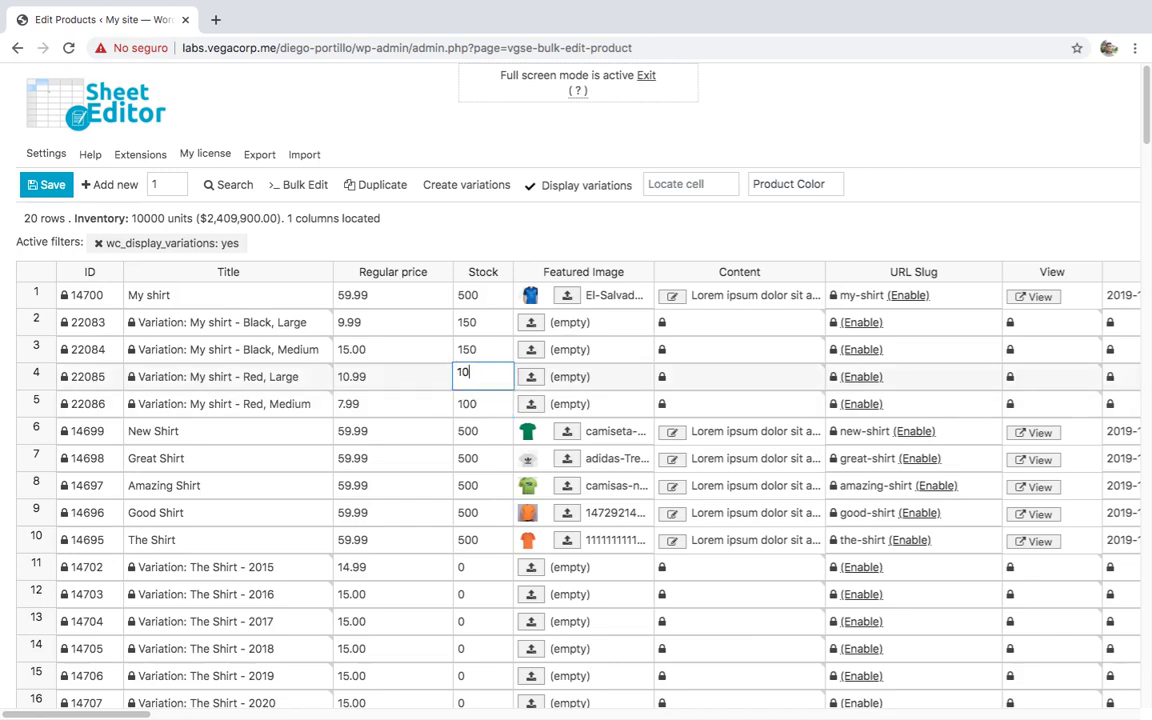
click(483, 567)
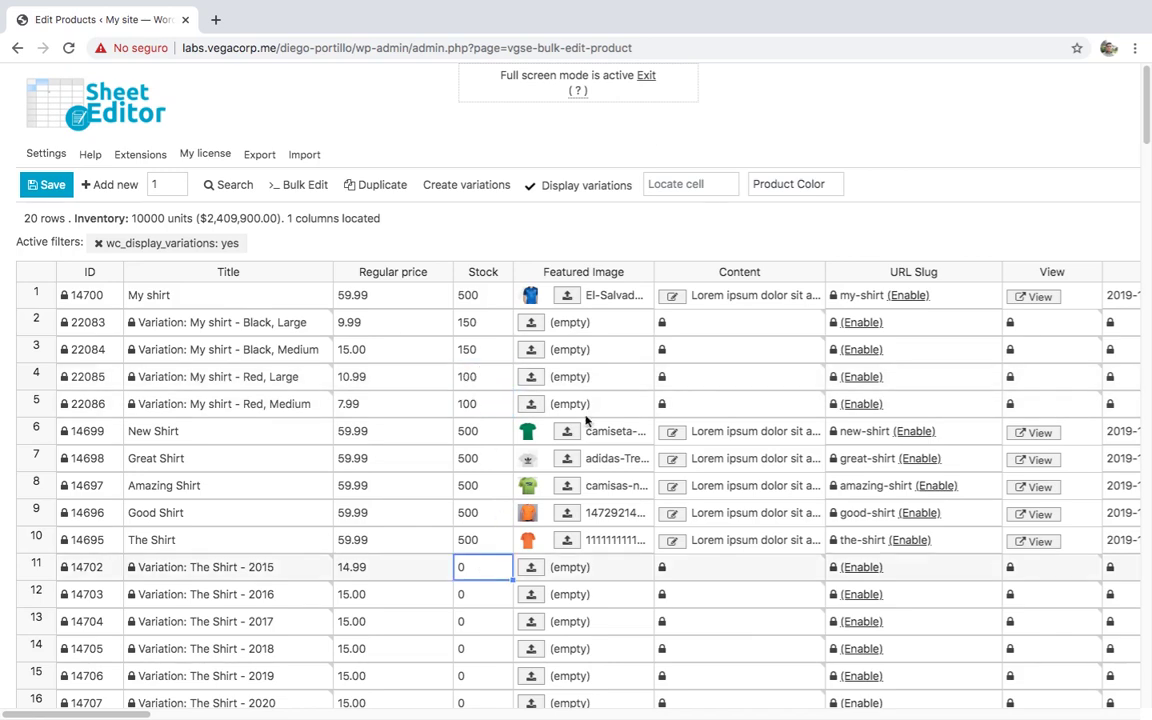
Step: Set the featured images of two My shirt variations: the plain green T-shirt for Black, Large and the lime Nike shirt for Black, Medium
click(534, 323)
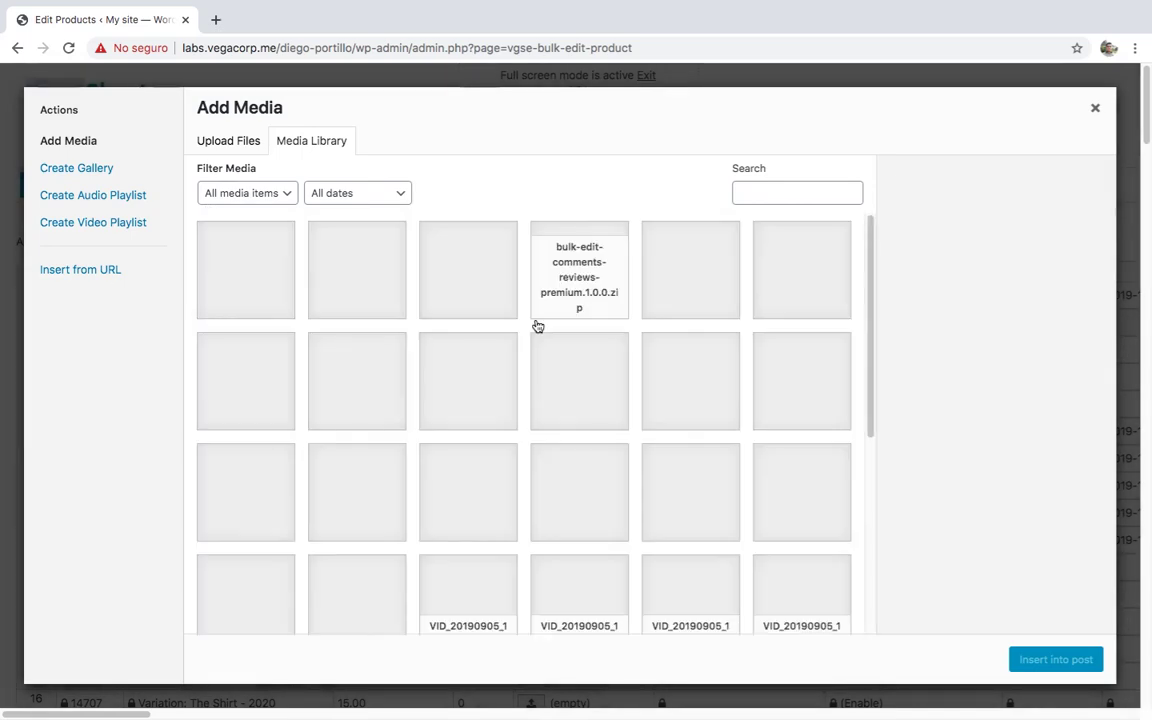
click(495, 510)
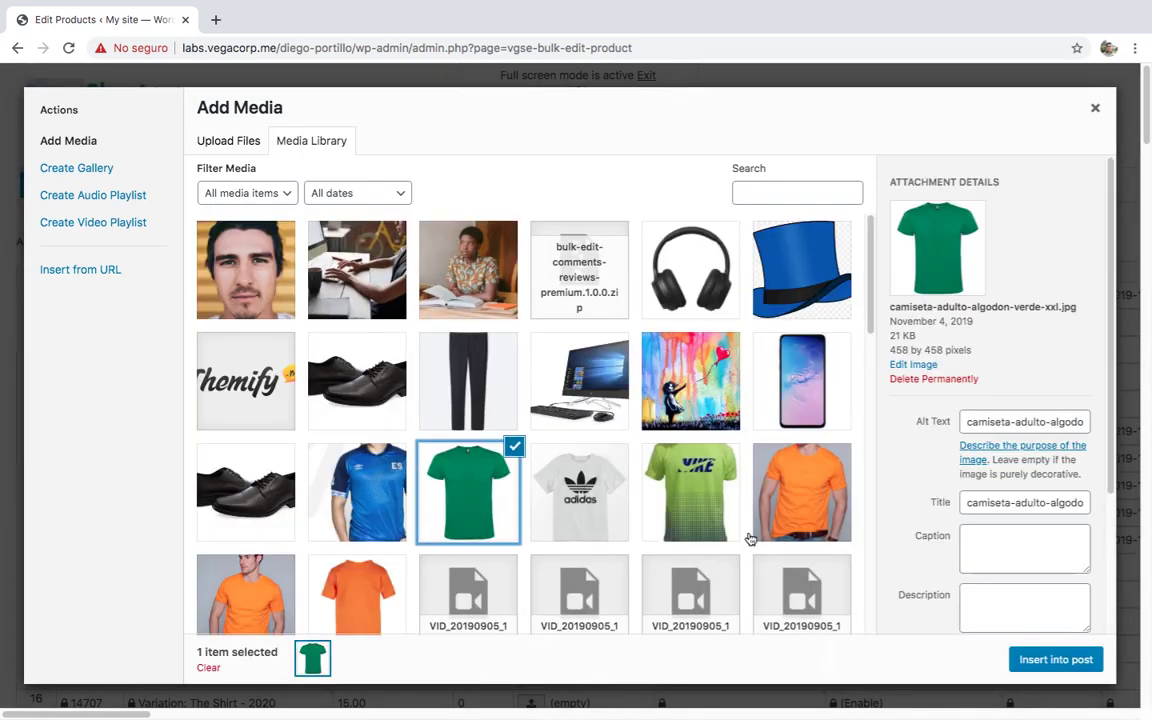
click(1056, 659)
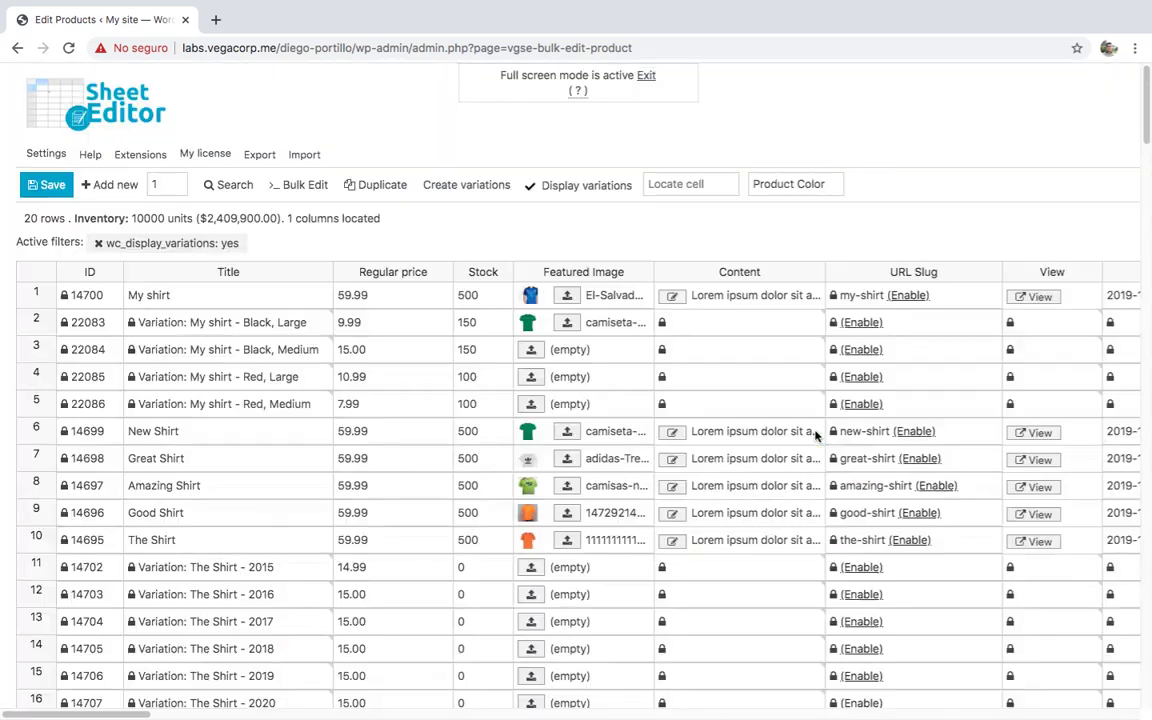
click(531, 349)
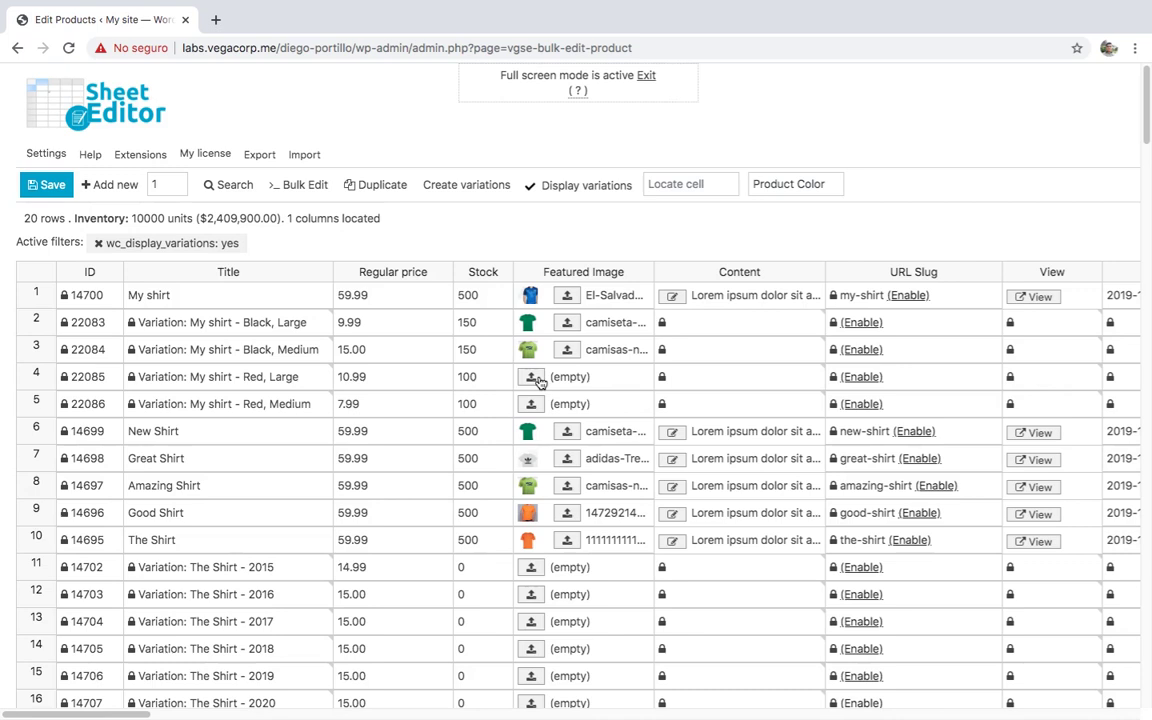
Step: Paste the copied BalloonGirl featured image into The Shirt variations in rows 11 to 16
click(595, 567)
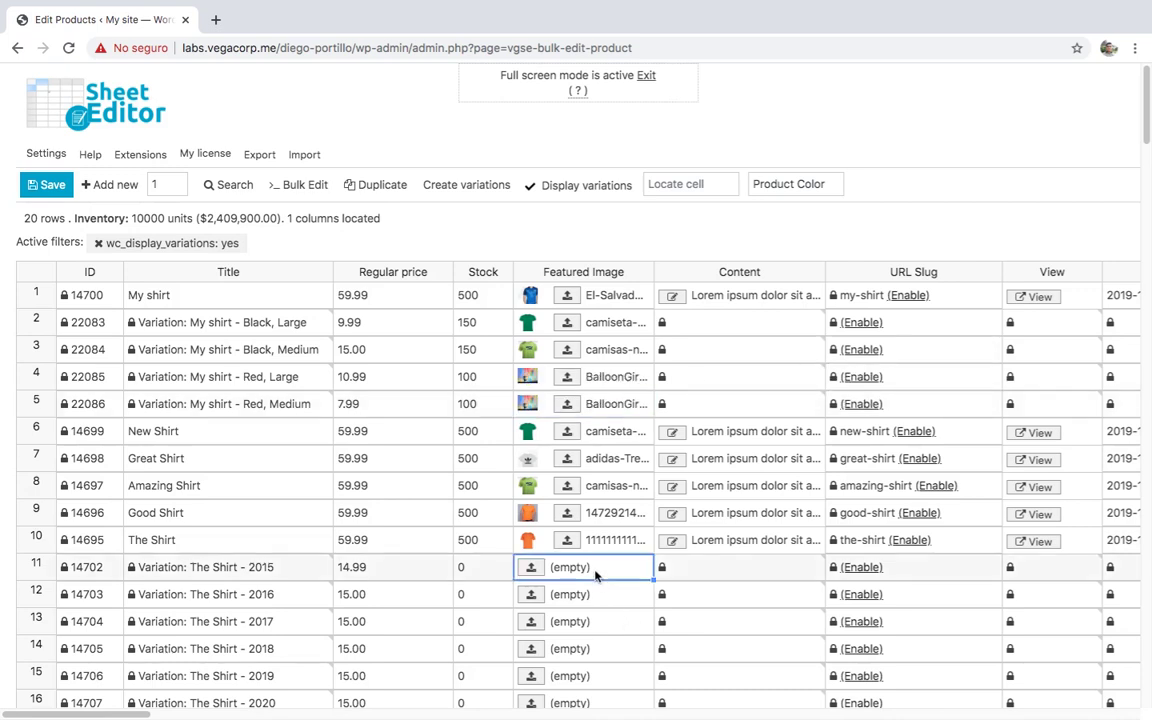
key(ctrl+v)
key(Down)
key(ctrl+v)
key(Down)
key(ctrl+v)
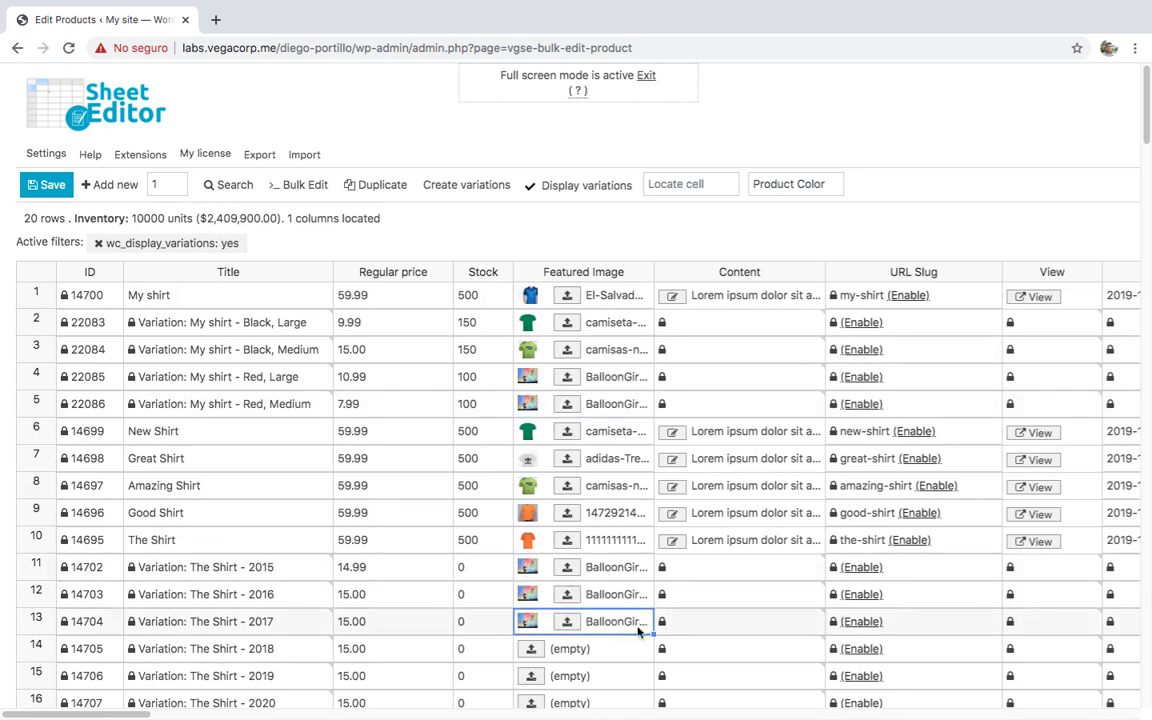
key(shift+Down)
key(shift+Down)
key(shift+Down)
key(ctrl+v)
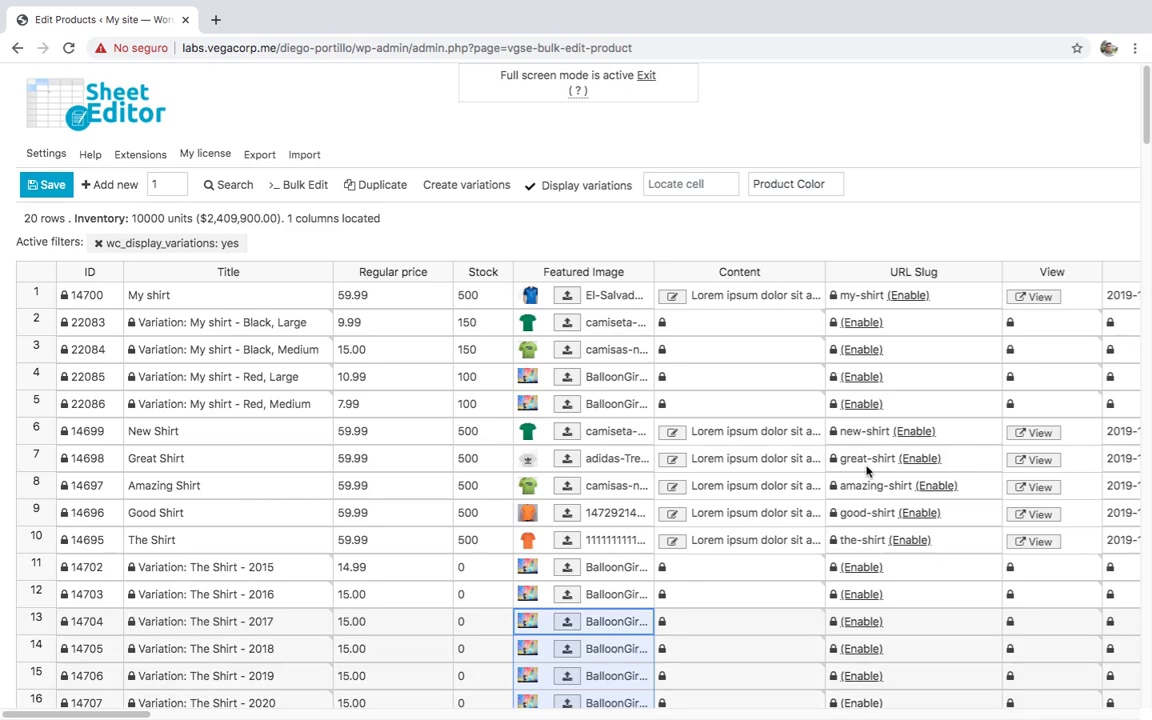
Step: Set the white adidas T-shirt from the media library as the featured image of The Shirt variation in row 17
scroll(795, 452, down, 6)
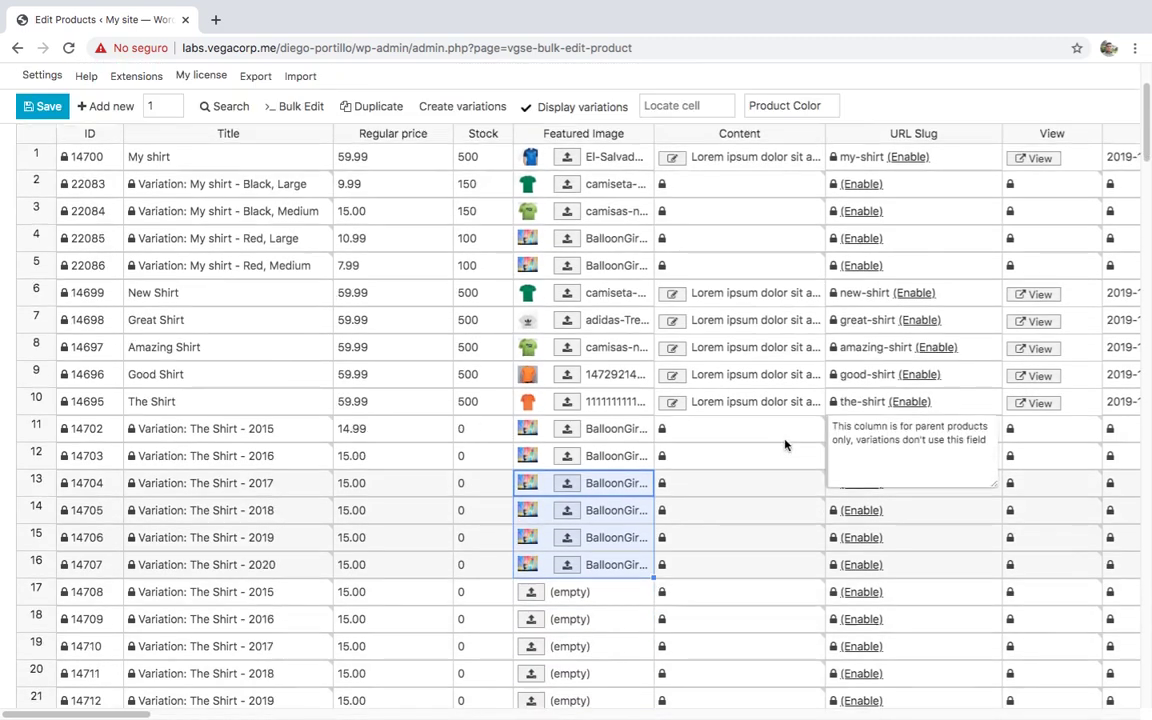
click(533, 490)
click(535, 492)
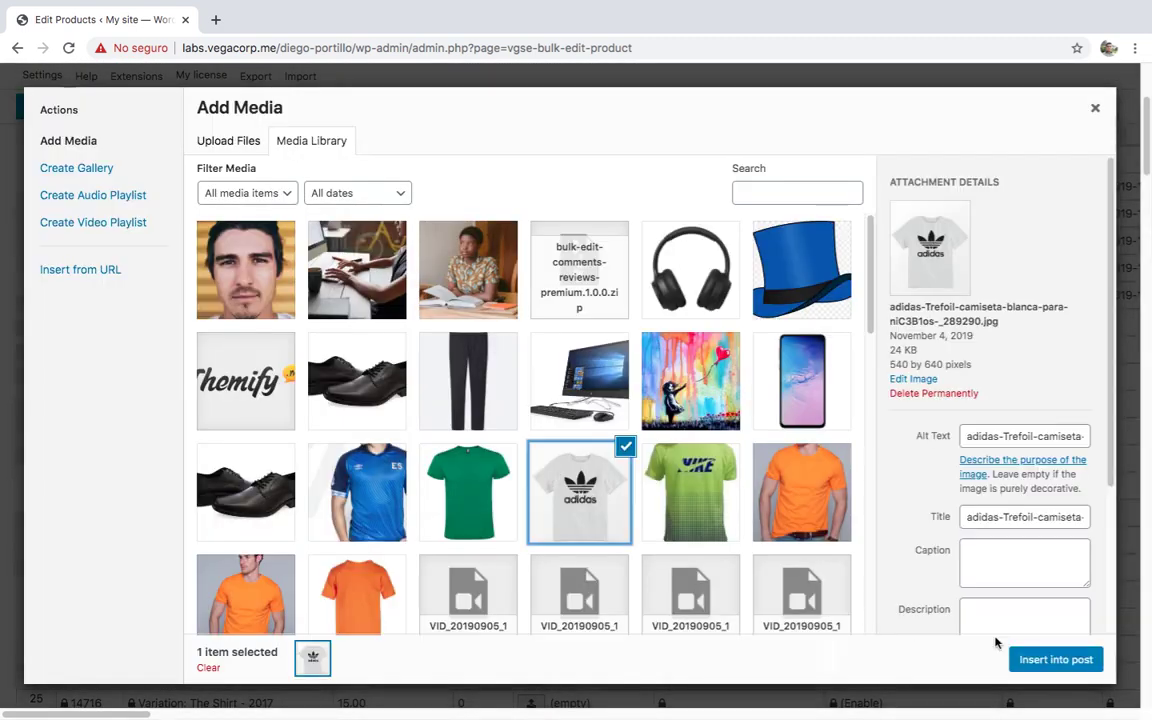
click(1015, 656)
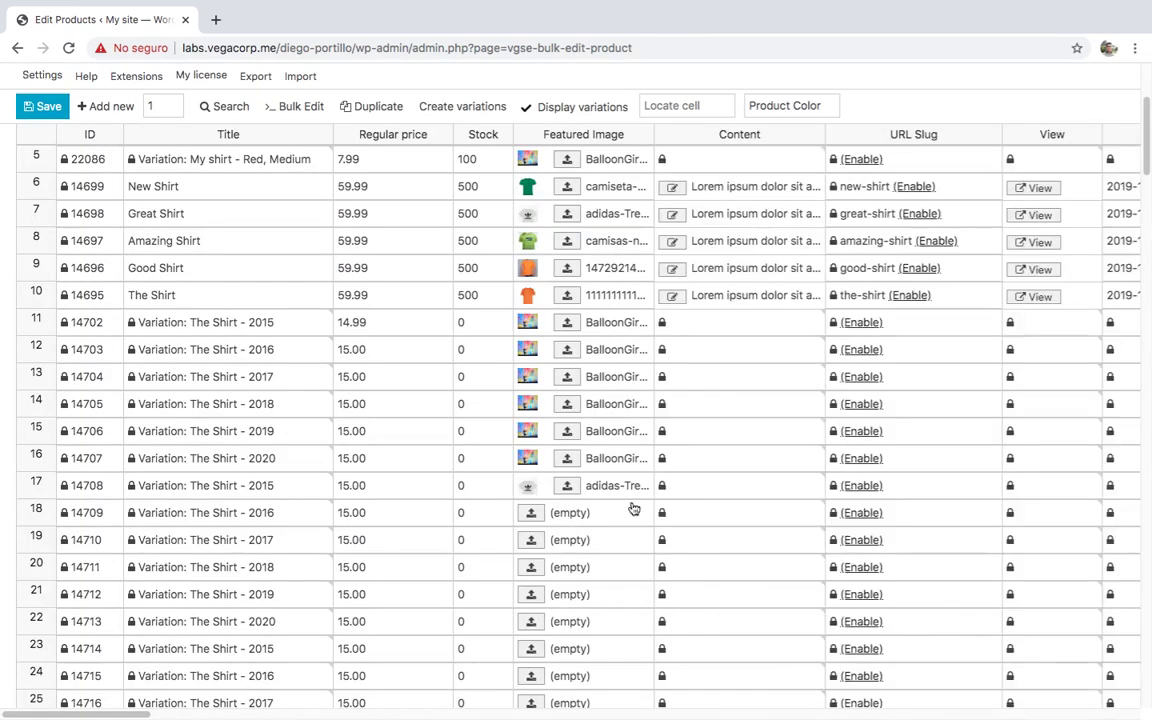
Step: Set the first orange T-shirt photo as the featured image of The Shirt variation in row 18 and save the spreadsheet changes
click(531, 512)
click(801, 492)
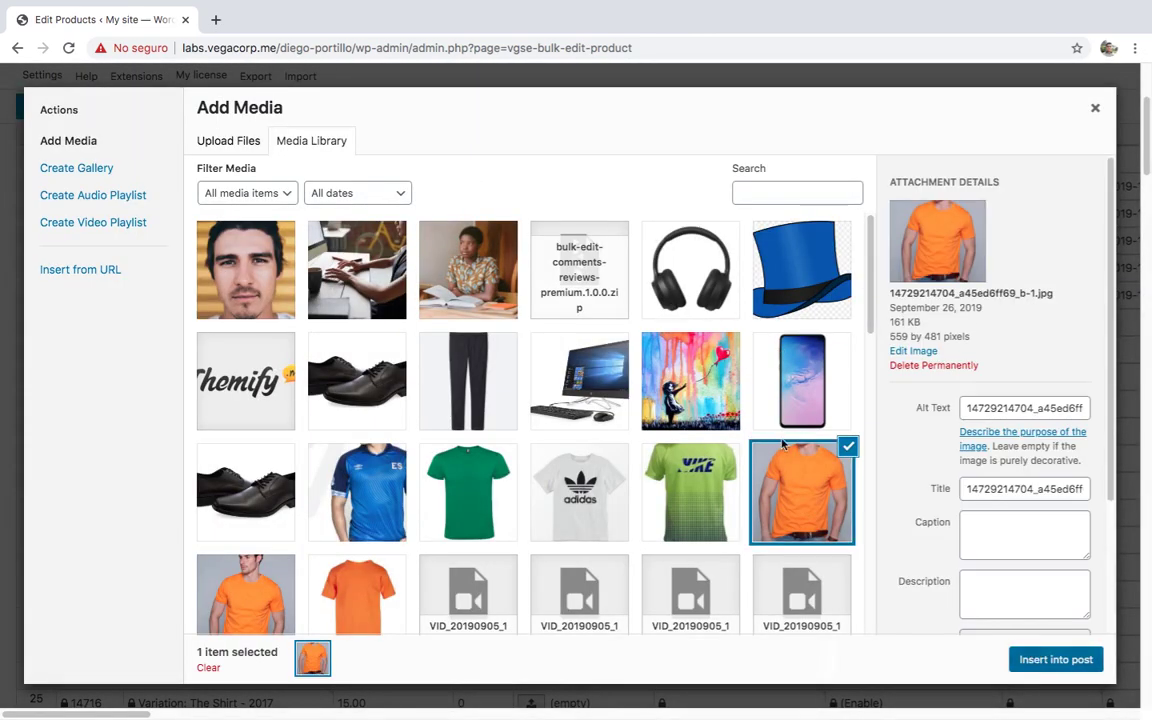
click(1035, 657)
click(47, 186)
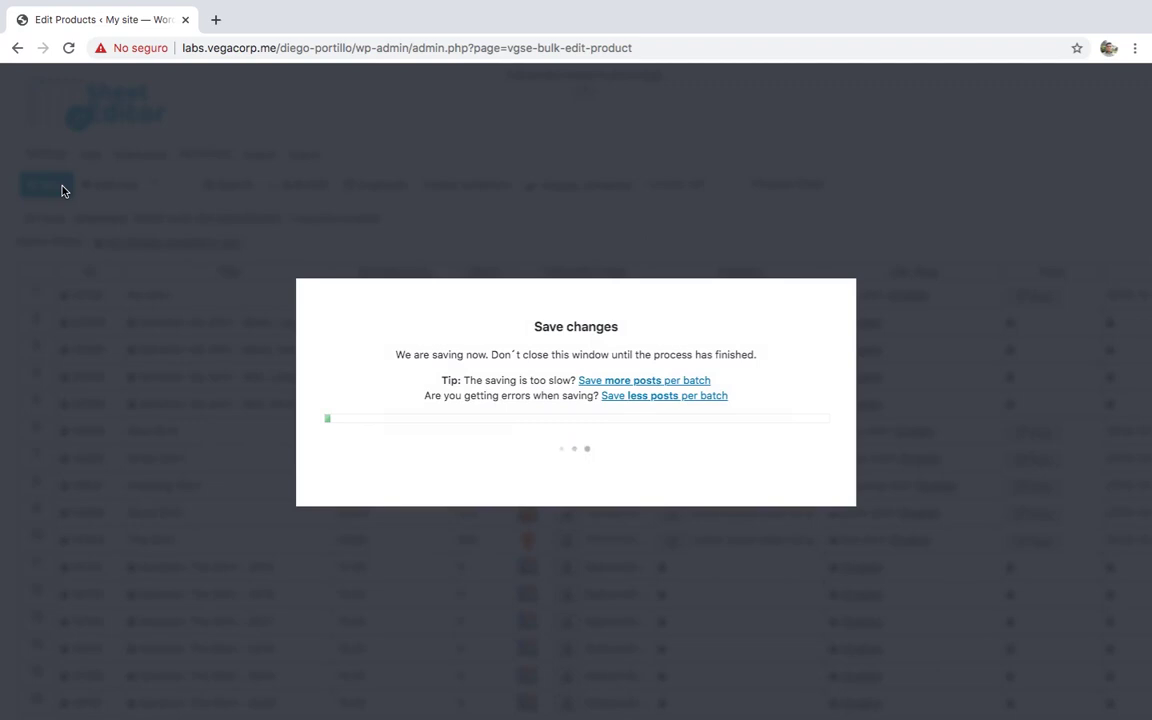